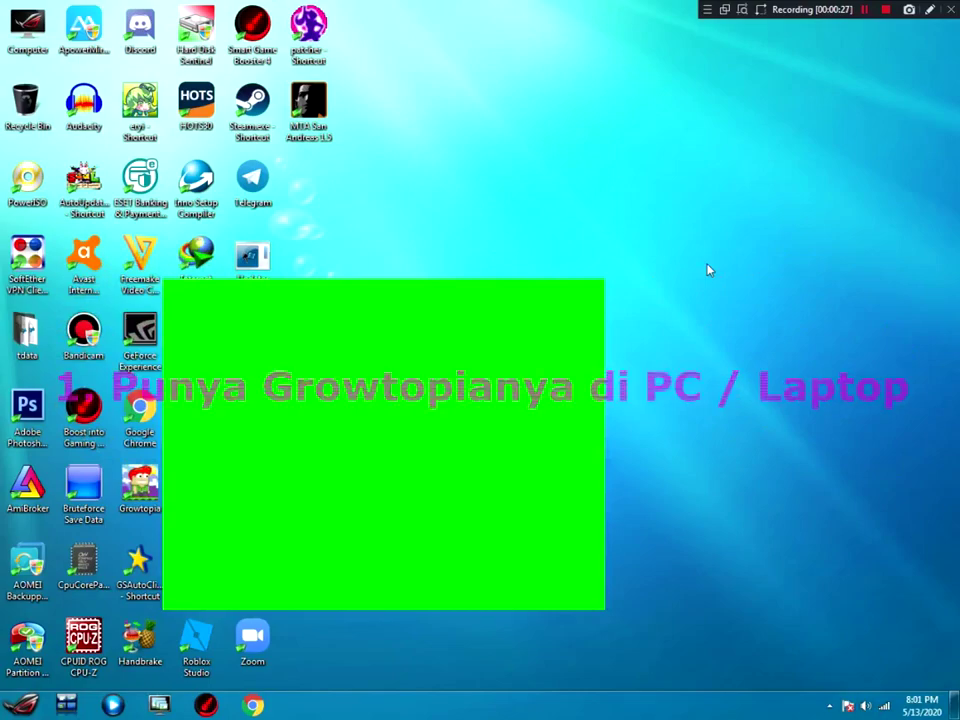
- Launch Growtopia, go to online play and try to connect with the saved GrowID, then cancel the connection
double_click(140, 485)
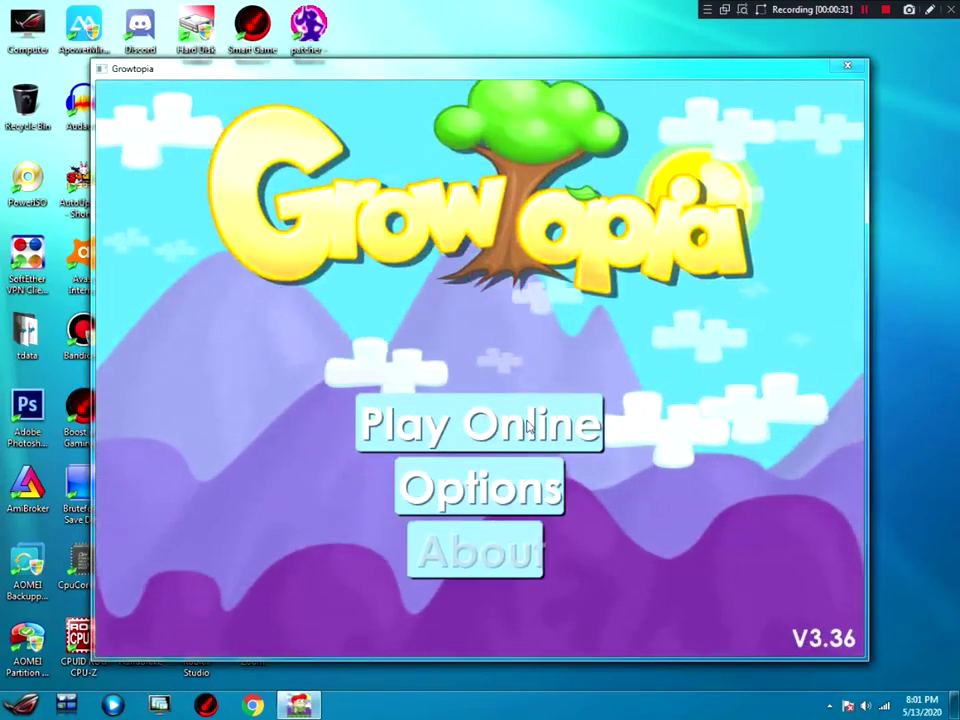
click(527, 427)
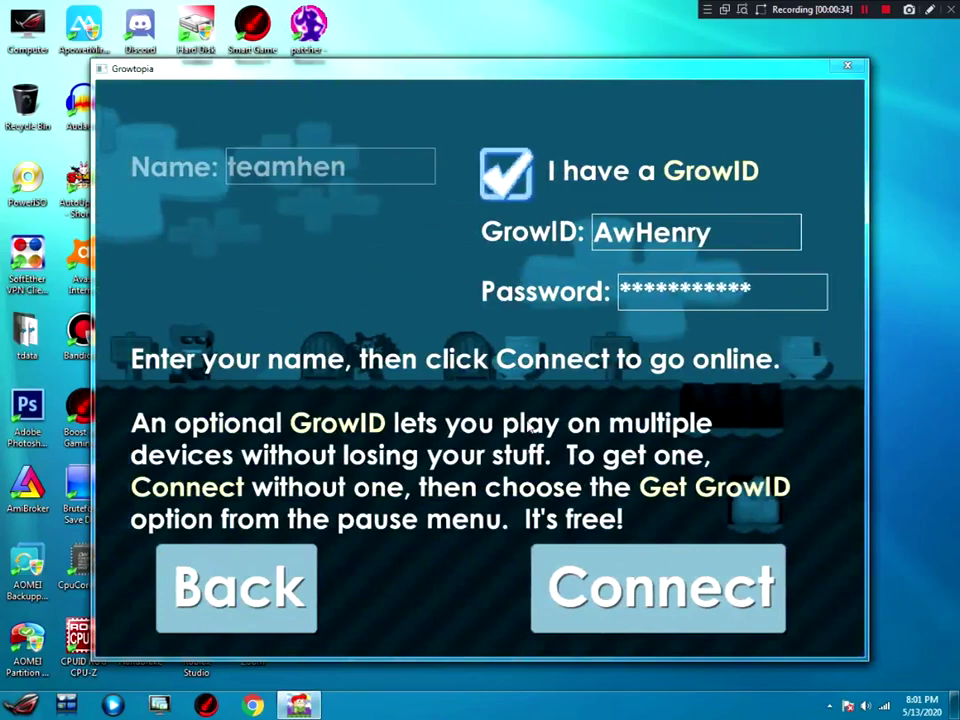
click(640, 592)
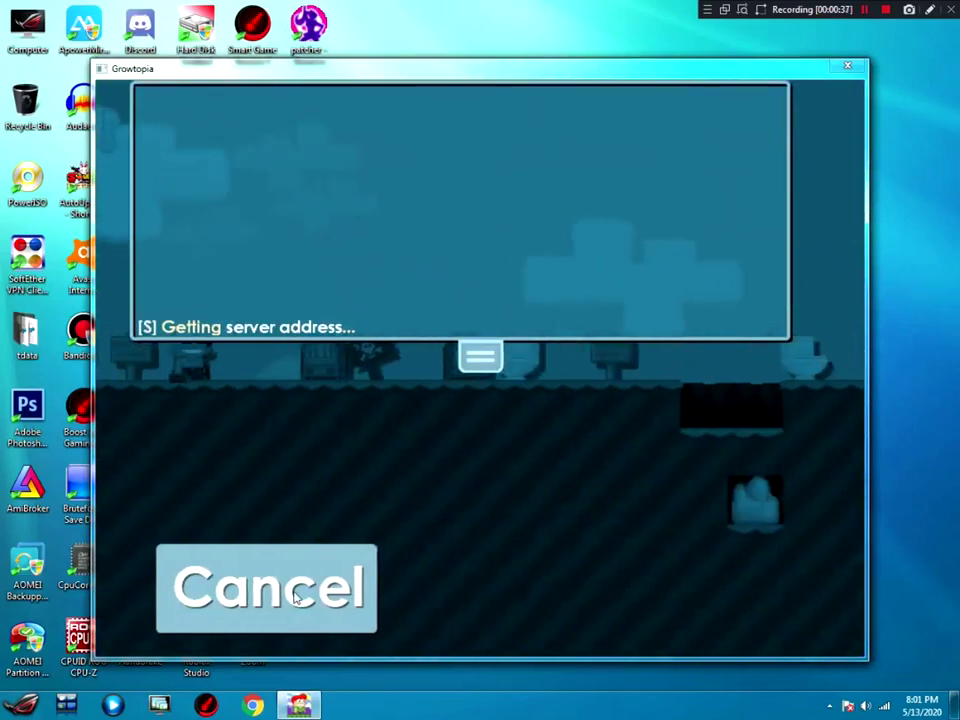
click(295, 597)
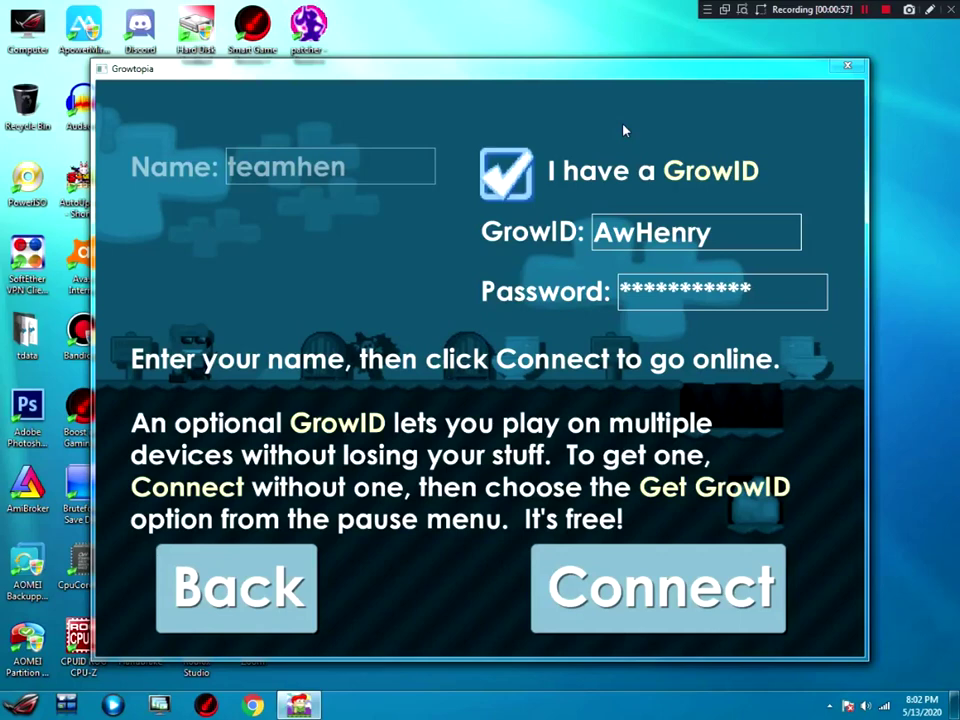
- Find regedit through the system's program search and open the Registry Editor
click(12, 708)
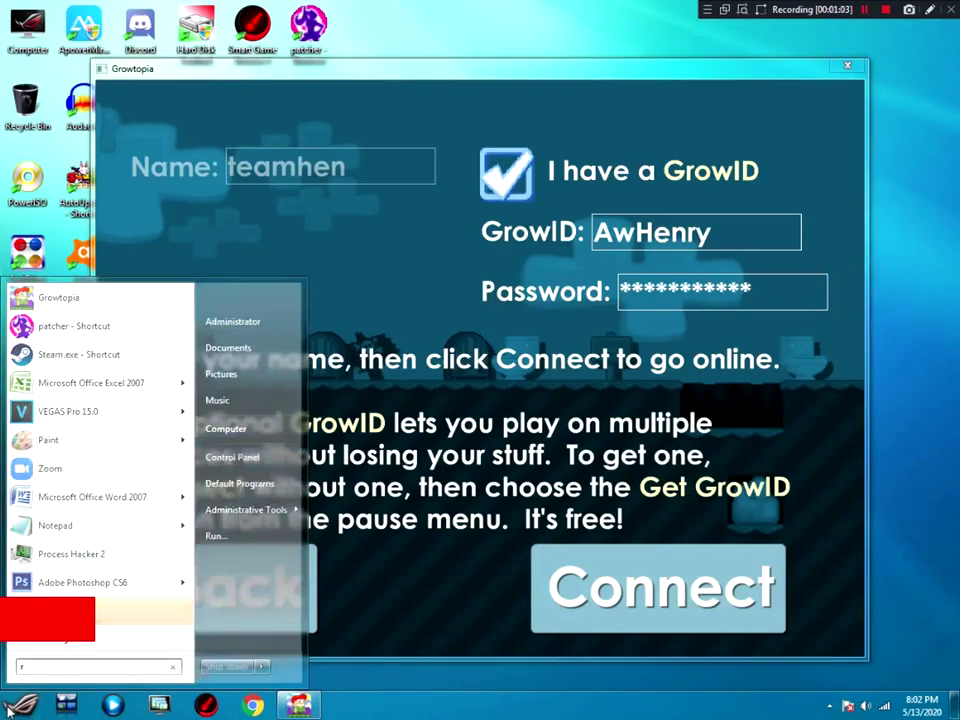
text(regedit)
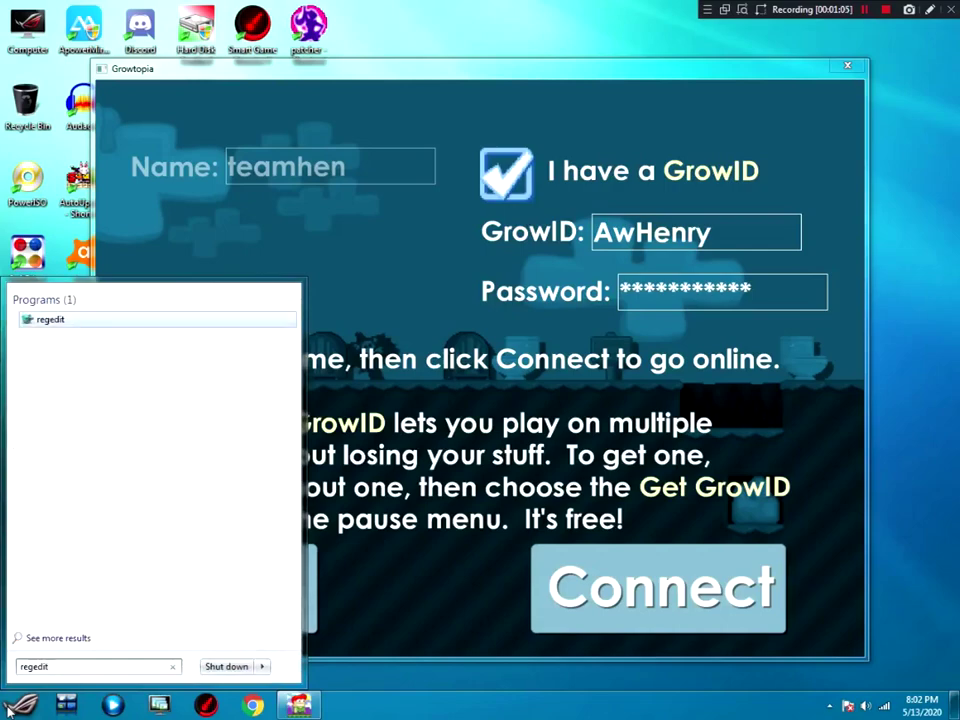
click(50, 320)
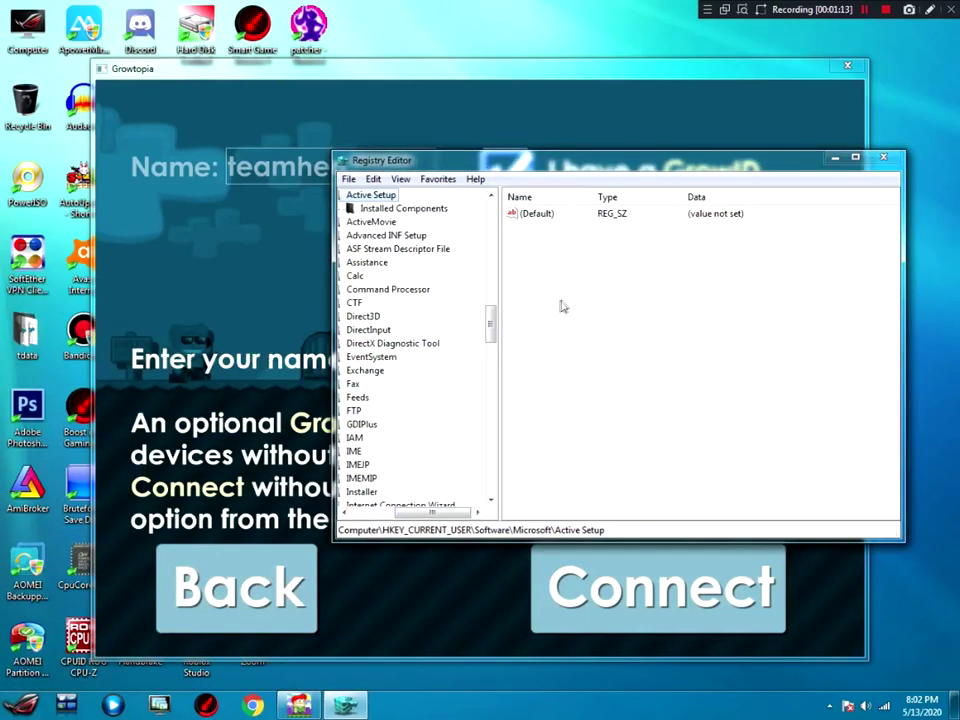
drag(458, 513, 388, 515)
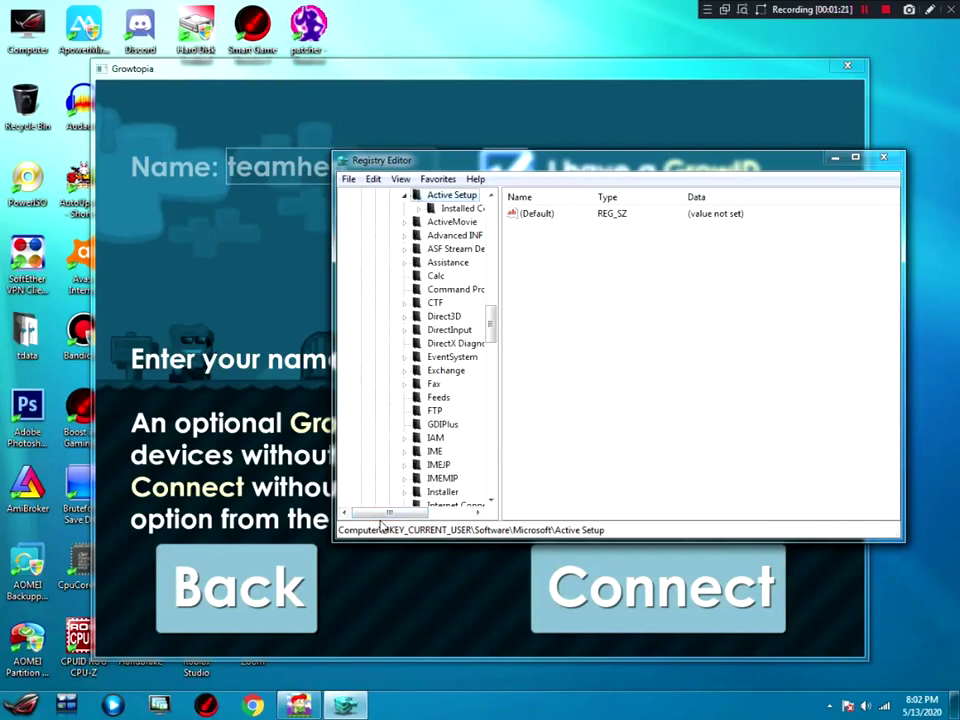
key(super+r)
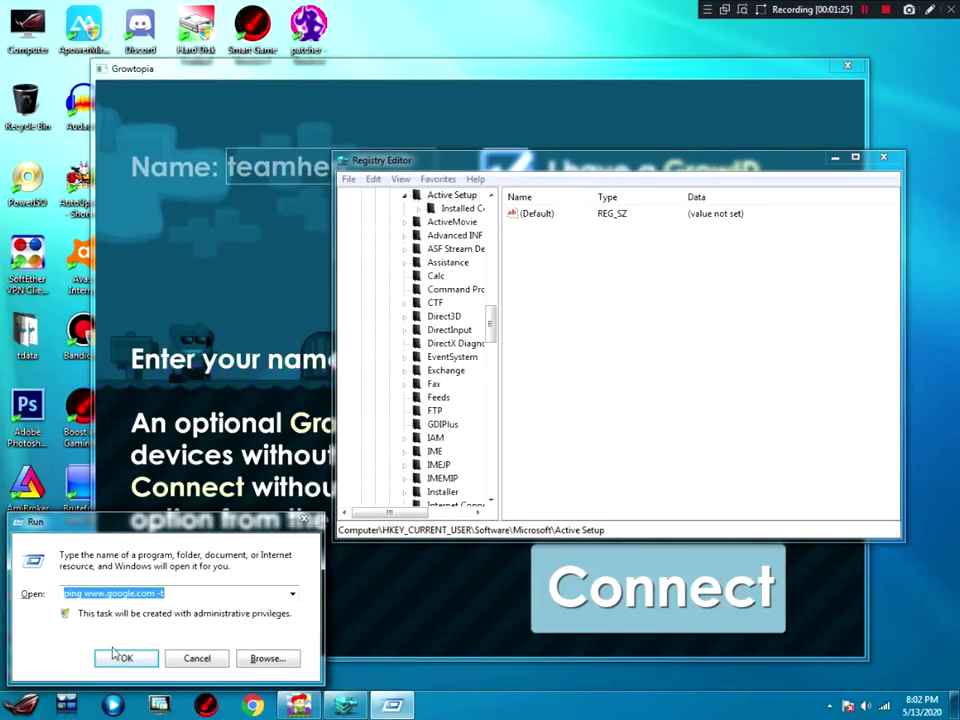
text(regedit)
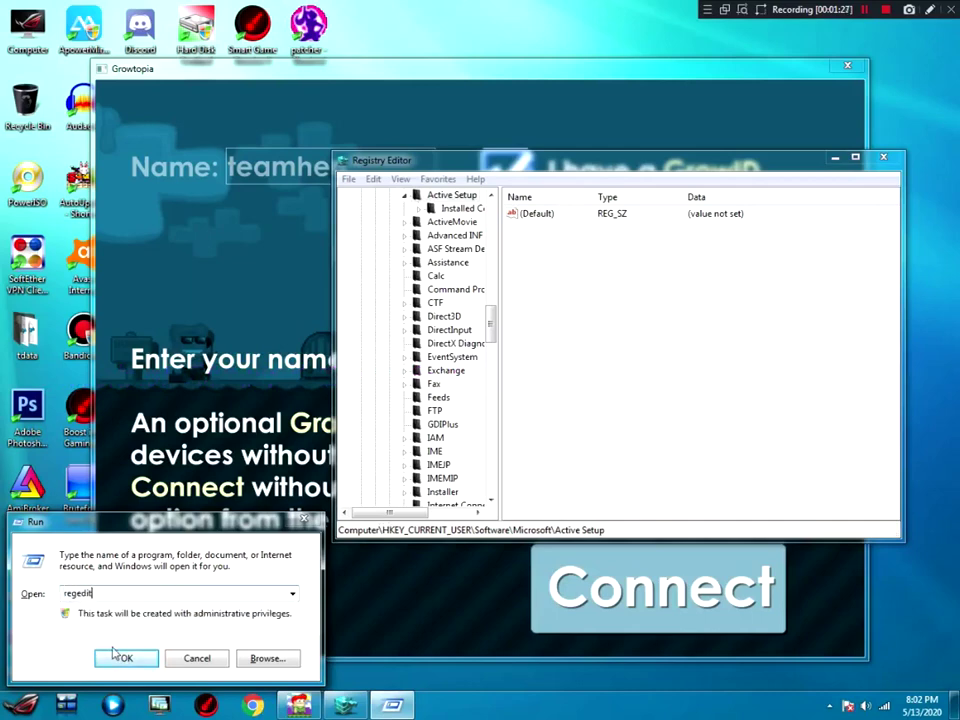
click(197, 658)
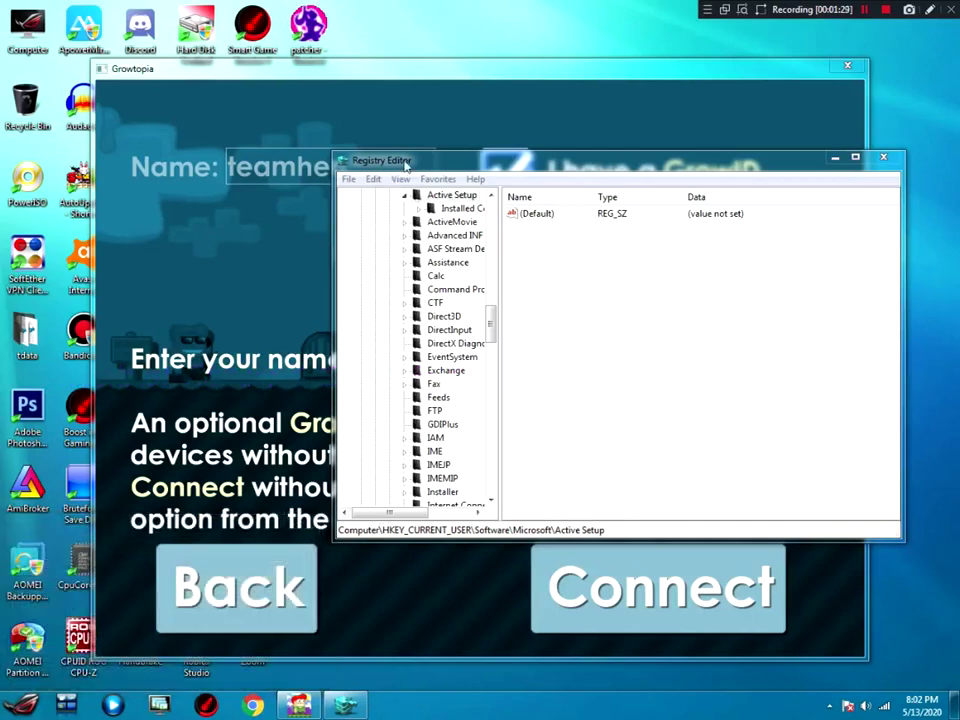
- Display the values of the 495176410 key directly under HKEY_CURRENT_USER
drag(424, 165, 302, 200)
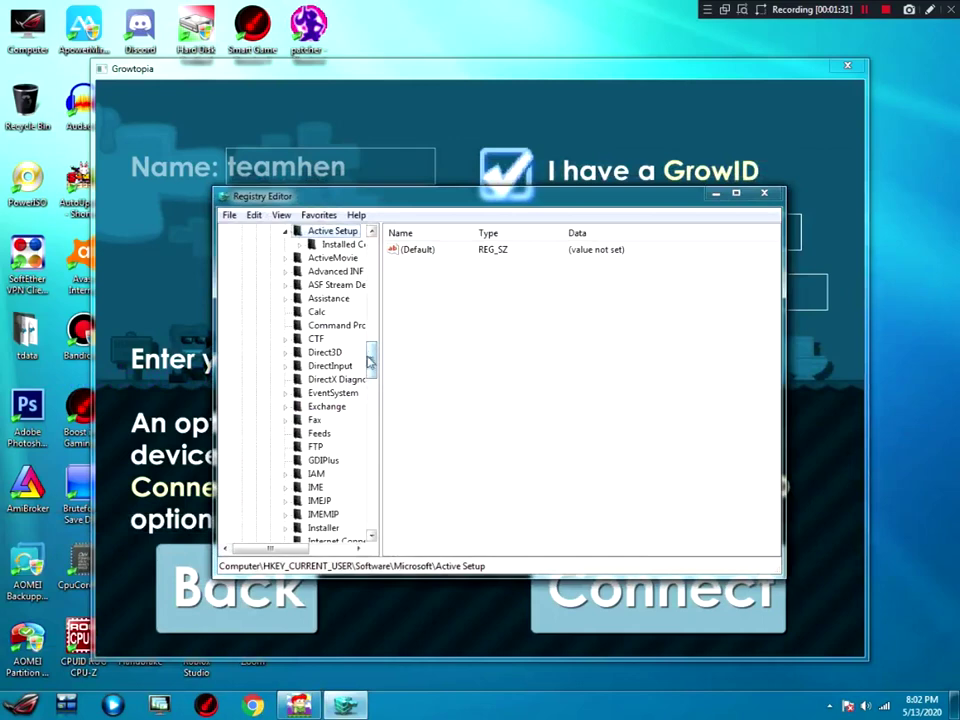
scroll(373, 343, up, 2)
scroll(373, 343, up, 5)
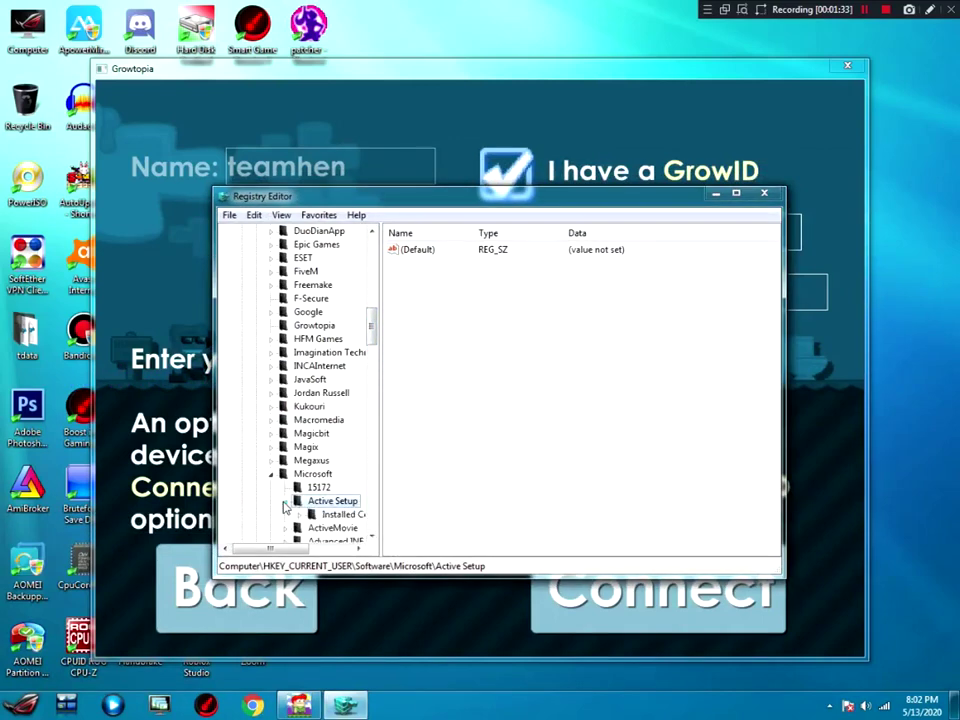
scroll(268, 272, up, 10)
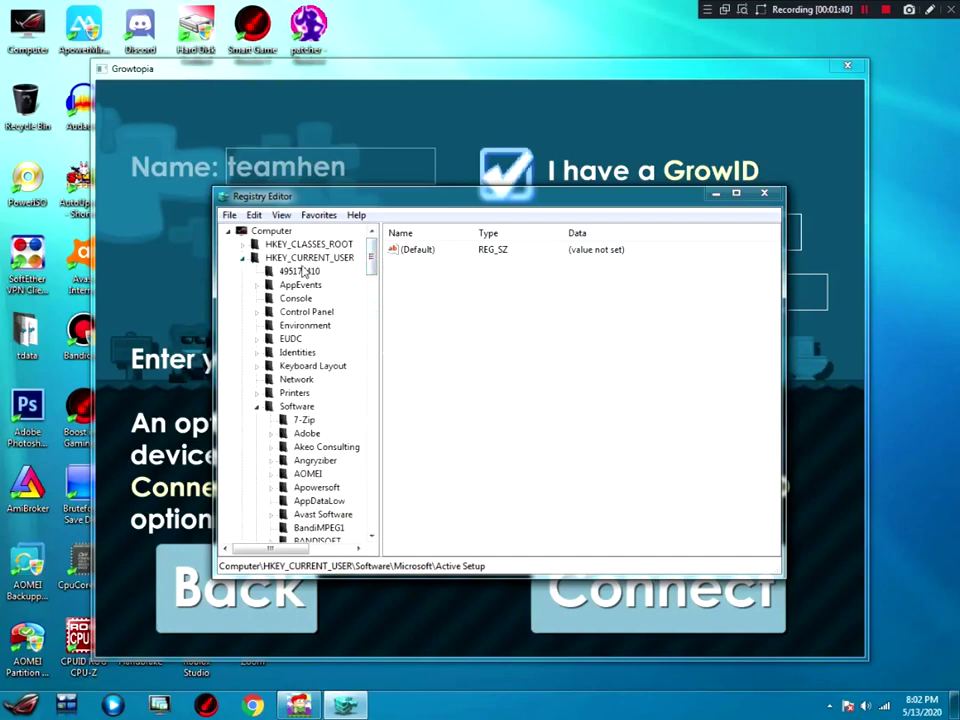
click(301, 271)
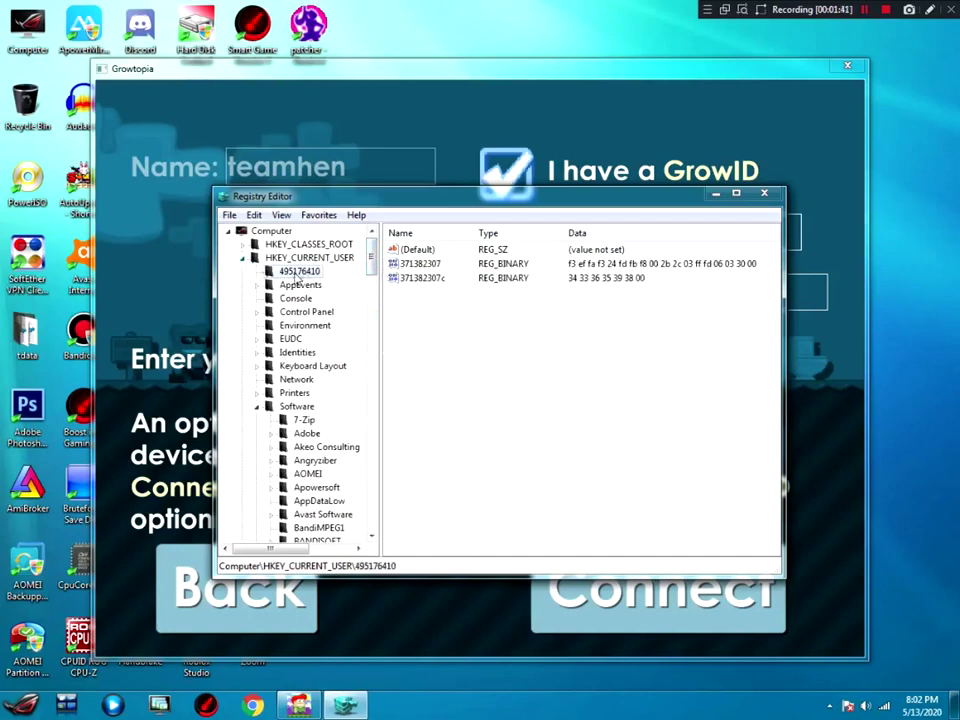
- Display the values of the 15172 key under HKEY_CURRENT_USER\Software\Microsoft
drag(374, 262, 371, 285)
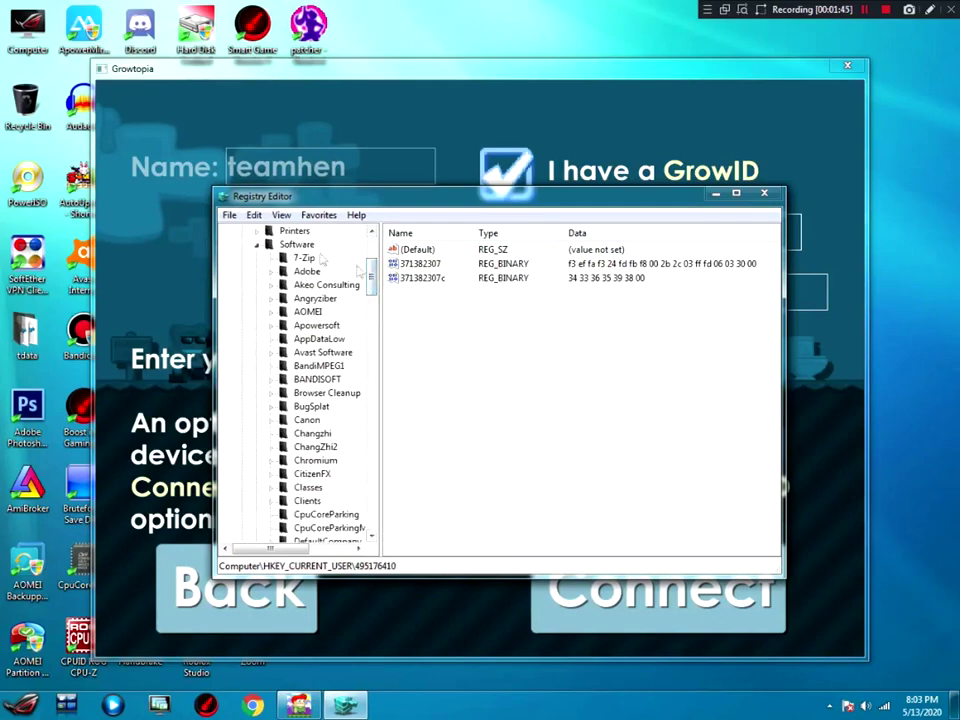
scroll(330, 268, up, 4)
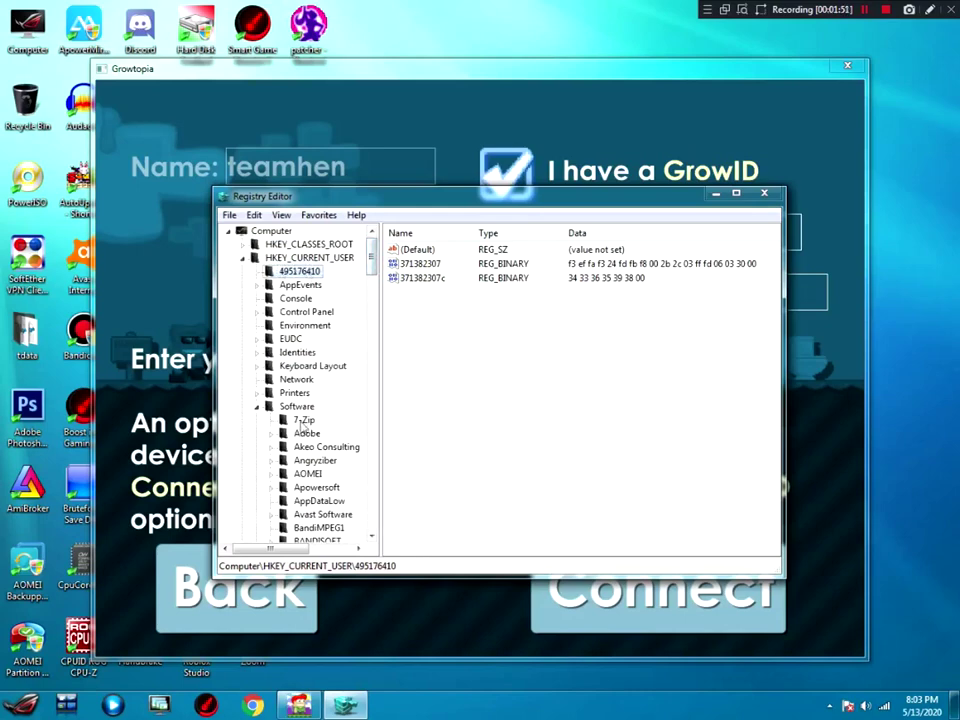
scroll(376, 280, down, 3)
drag(378, 281, 378, 351)
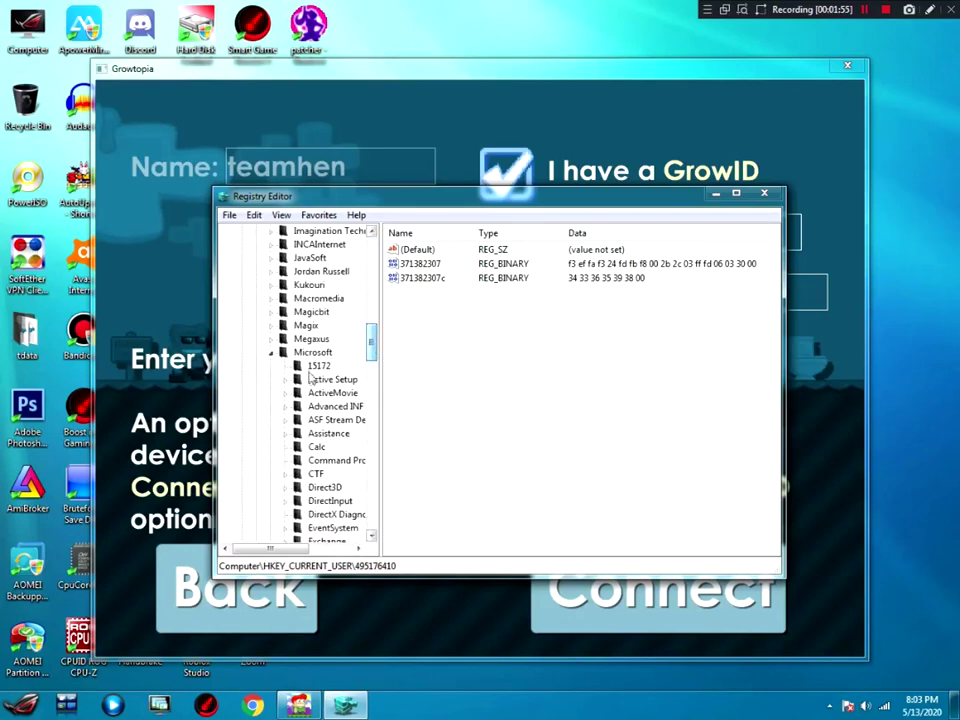
drag(370, 334, 388, 357)
scroll(345, 320, down, 2)
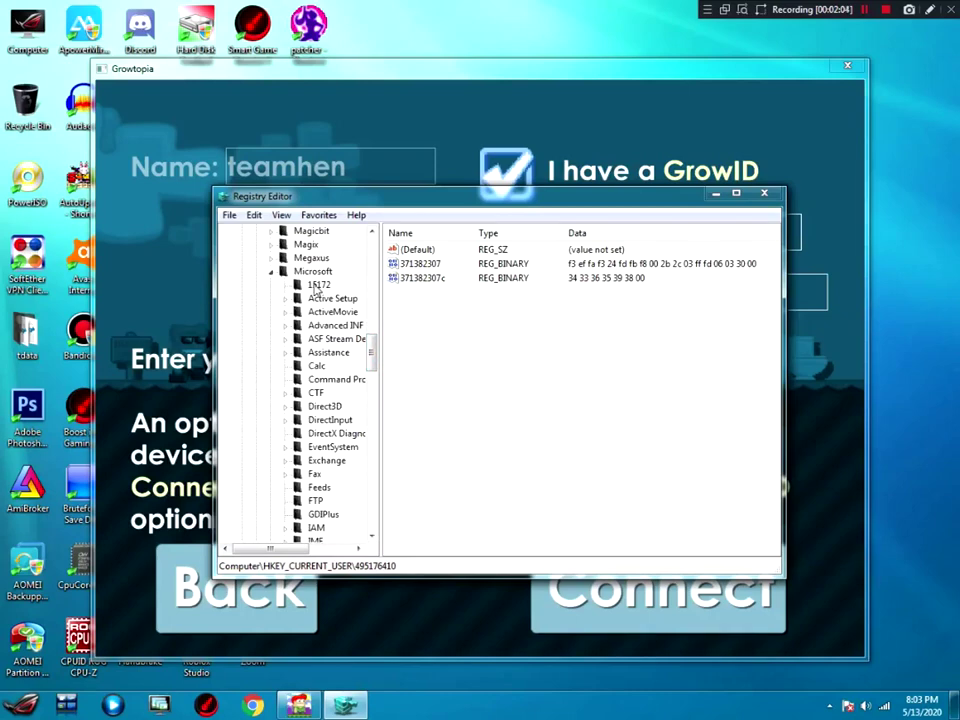
click(320, 284)
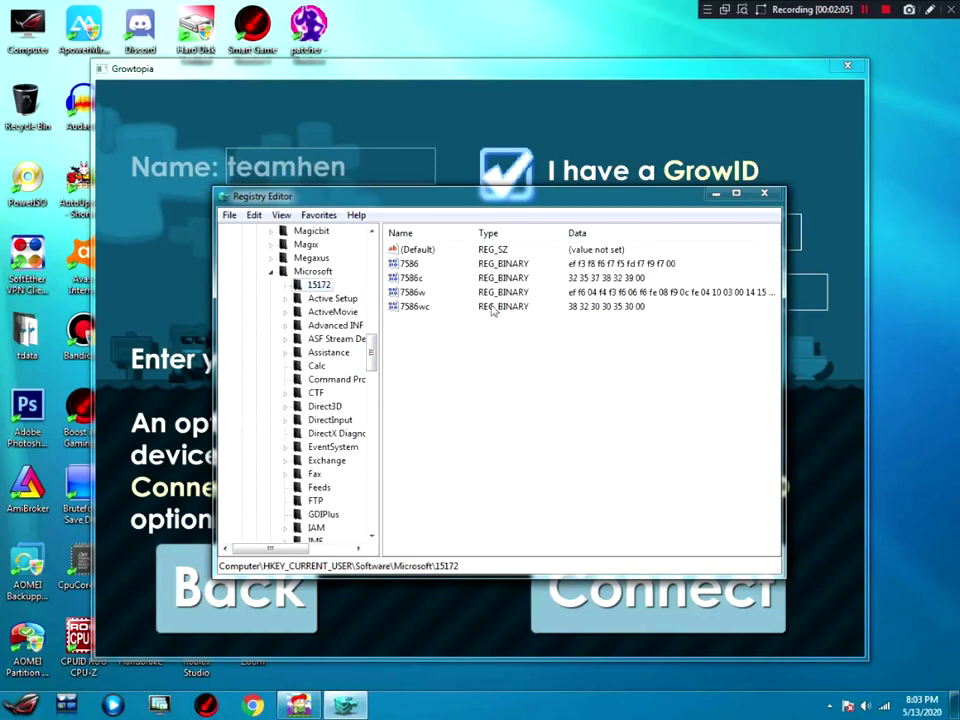
- Expand HKEY_LOCAL_MACHINE in the registry tree and look at its BCD00000000 key
drag(372, 345, 372, 258)
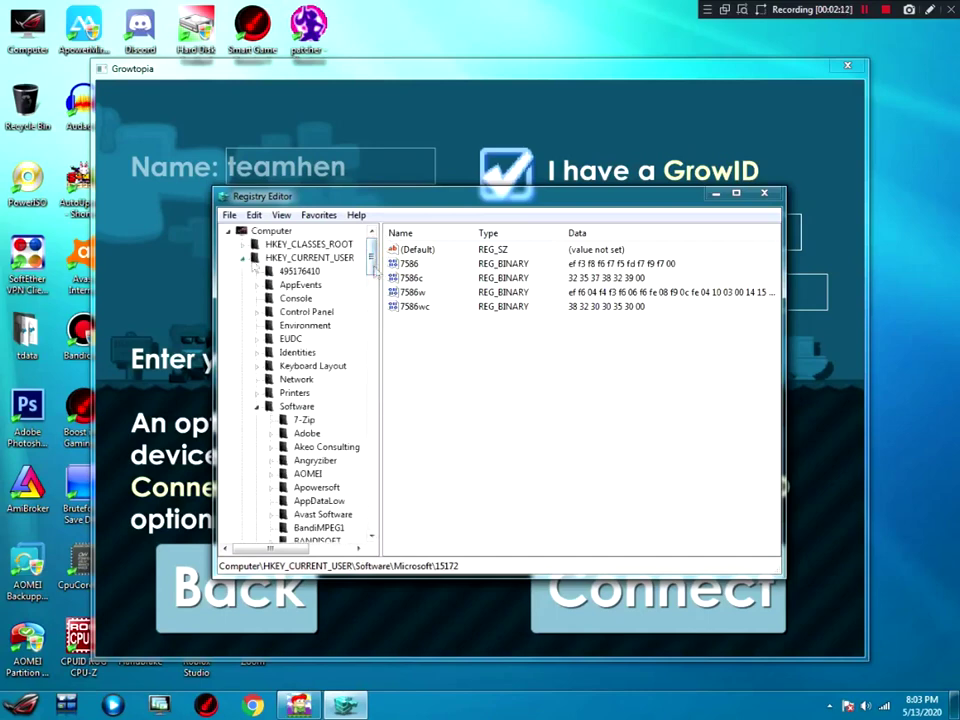
drag(372, 256, 385, 520)
click(330, 501)
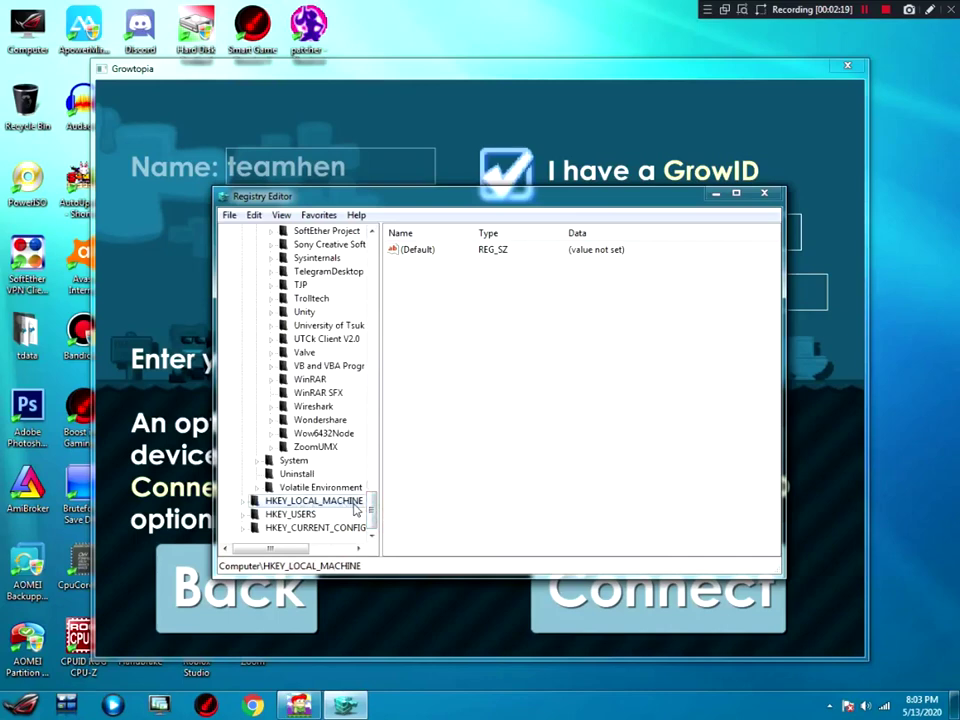
double_click(355, 502)
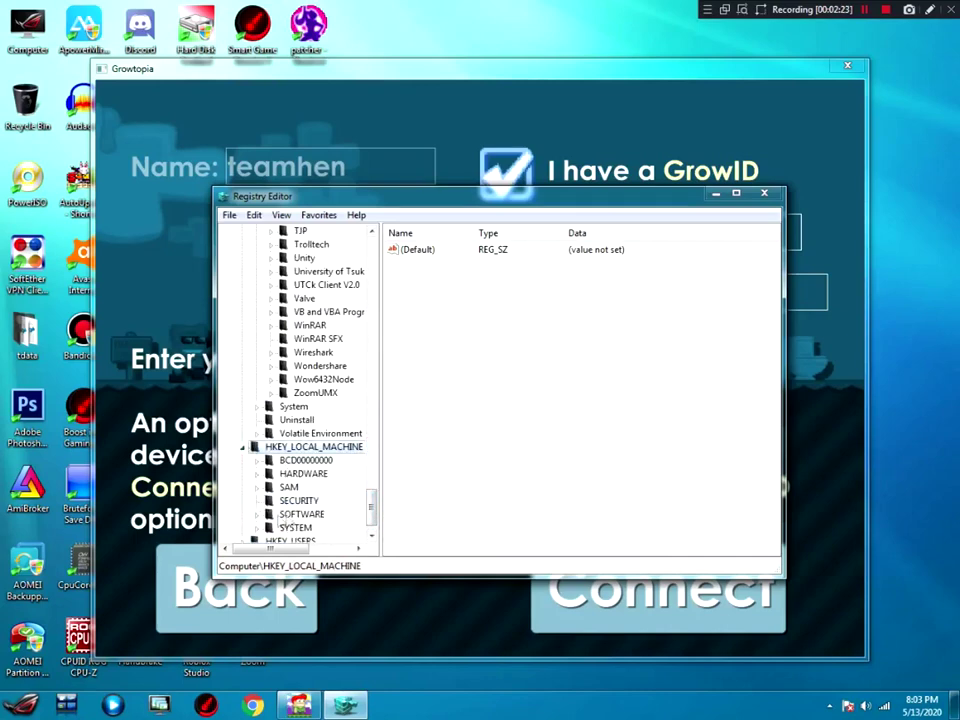
click(306, 460)
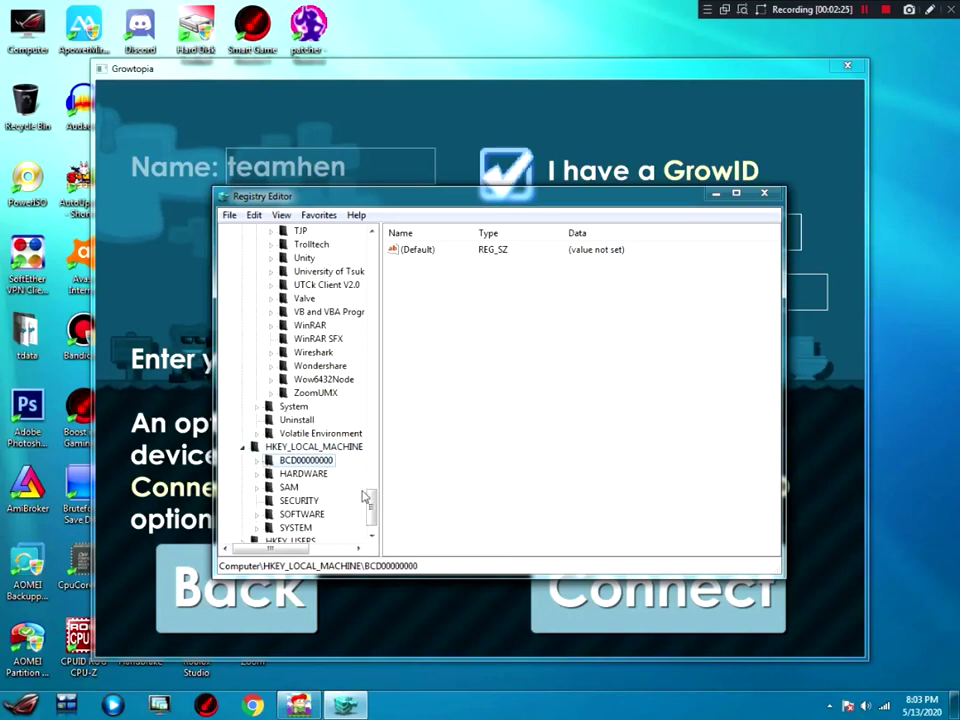
click(257, 461)
click(257, 461)
- Browse to HKEY_LOCAL_MACHINE\SOFTWARE\Microsoft\Cryptography and expand that key
click(258, 515)
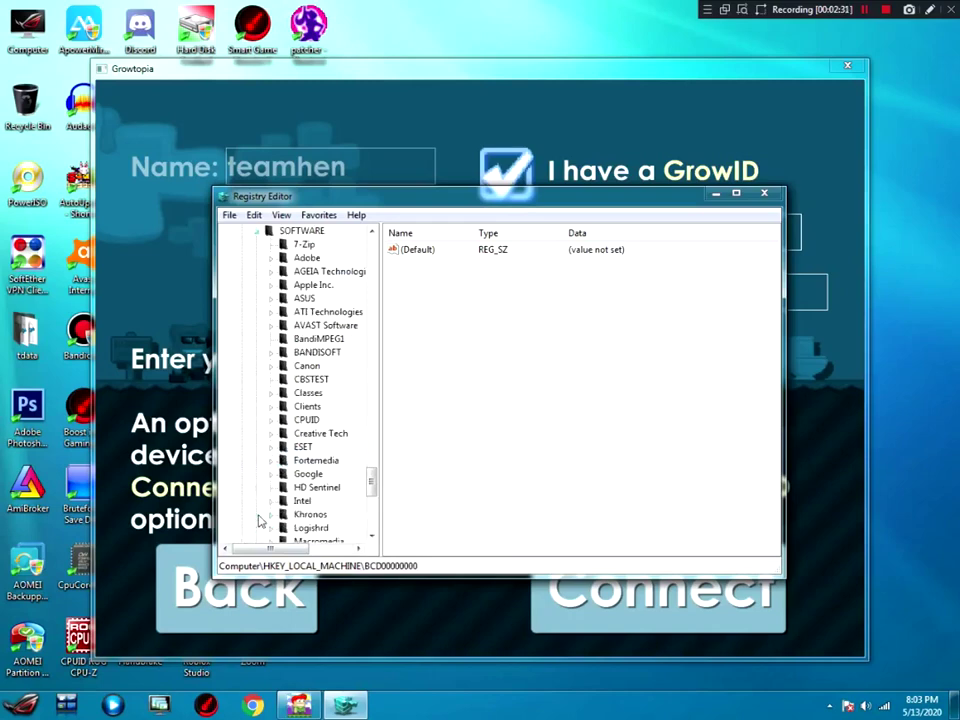
mouse_move(372, 484)
mouse_down()
mouse_move(372, 510)
mouse_move(386, 485)
mouse_up()
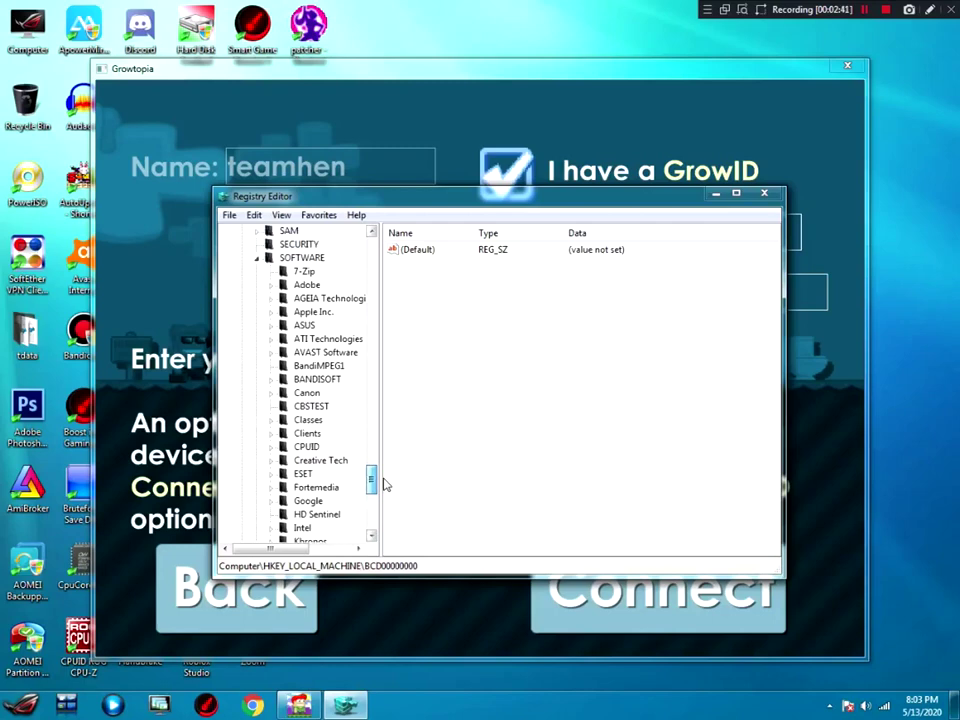
drag(386, 485, 374, 493)
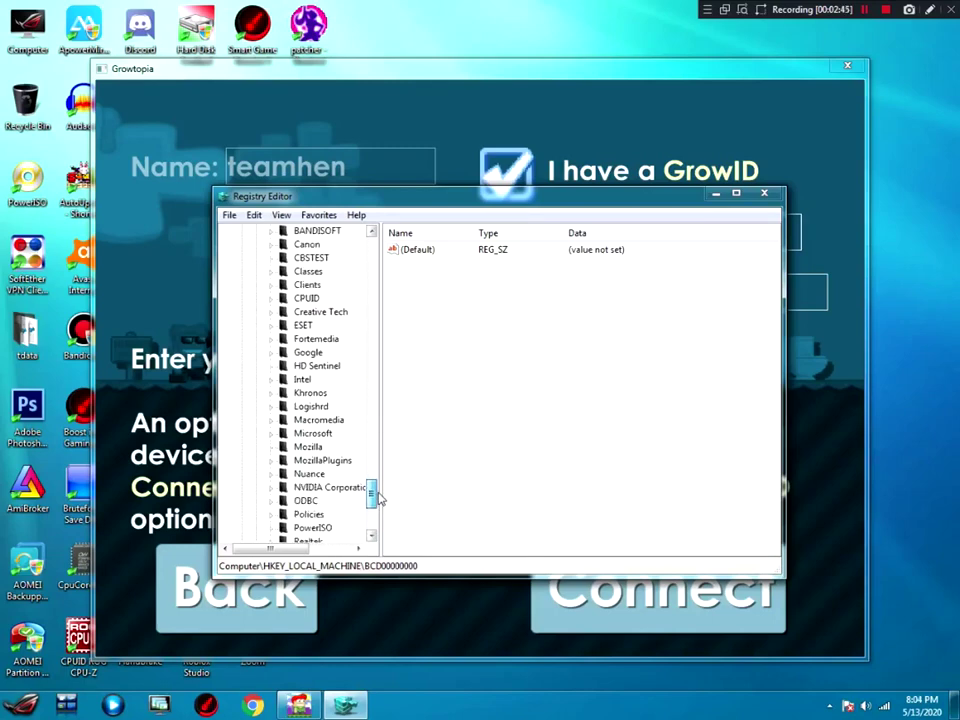
click(271, 433)
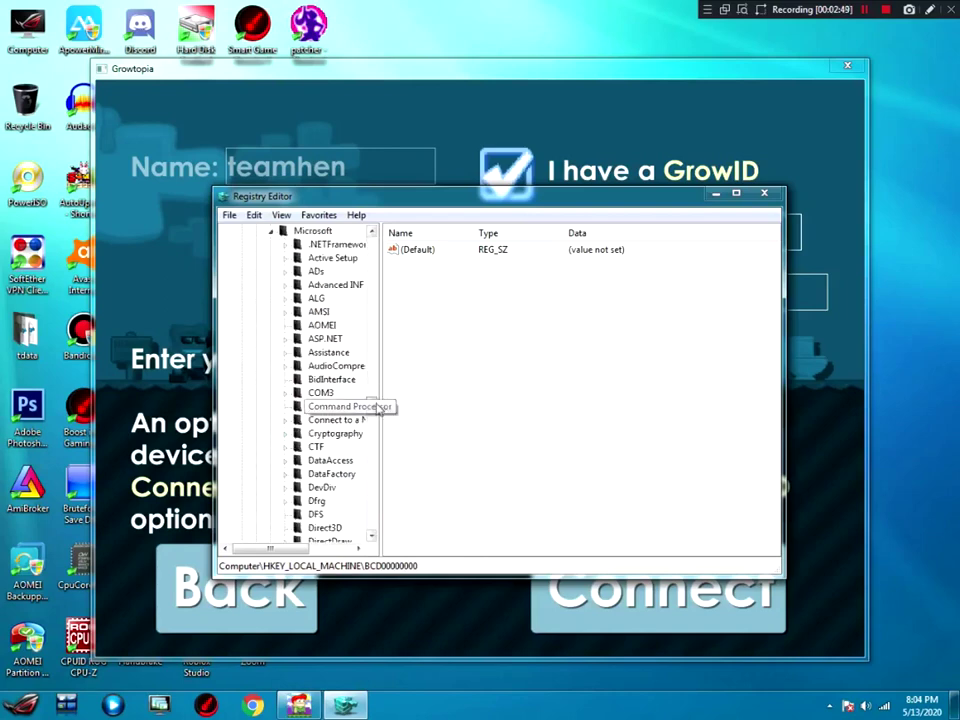
click(333, 436)
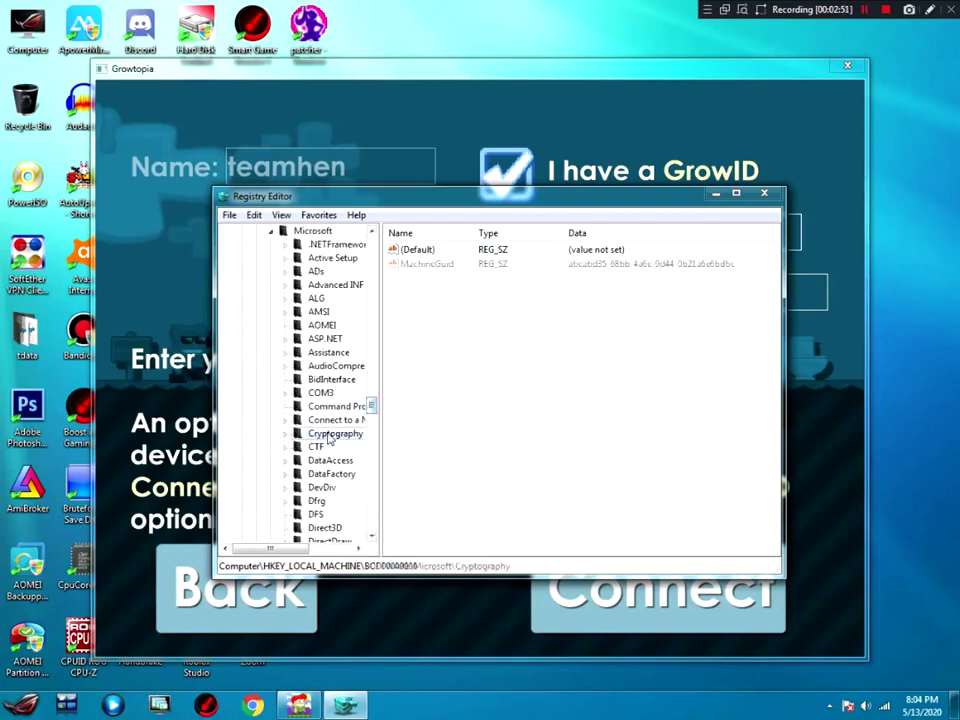
click(287, 435)
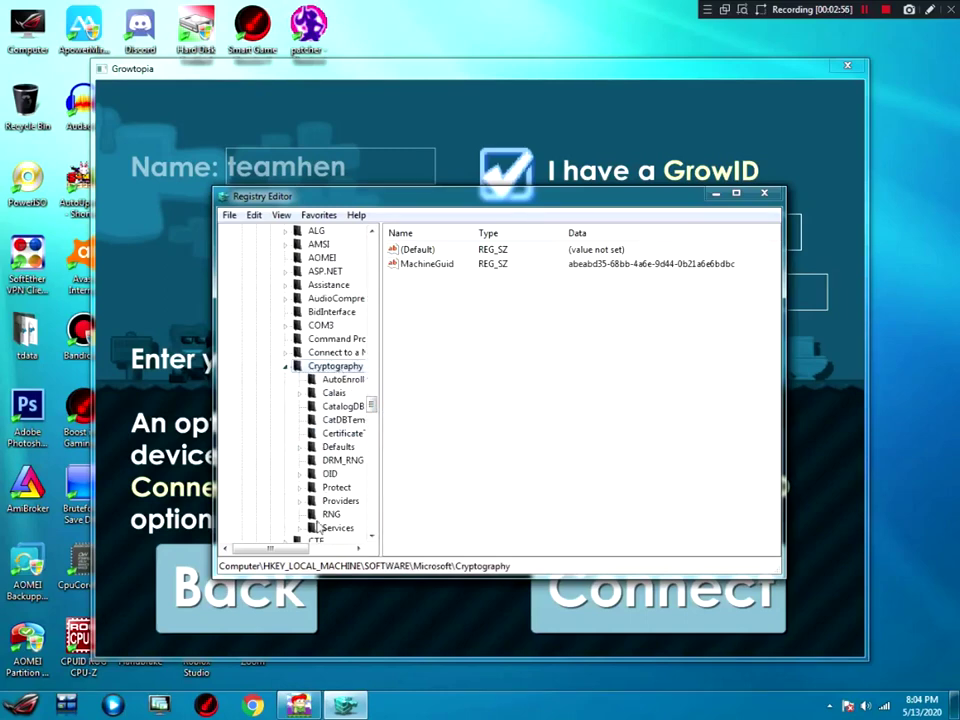
- Locate and select the MachineGuid value of the Cryptography key, then close the Registry Editor
drag(294, 549, 309, 549)
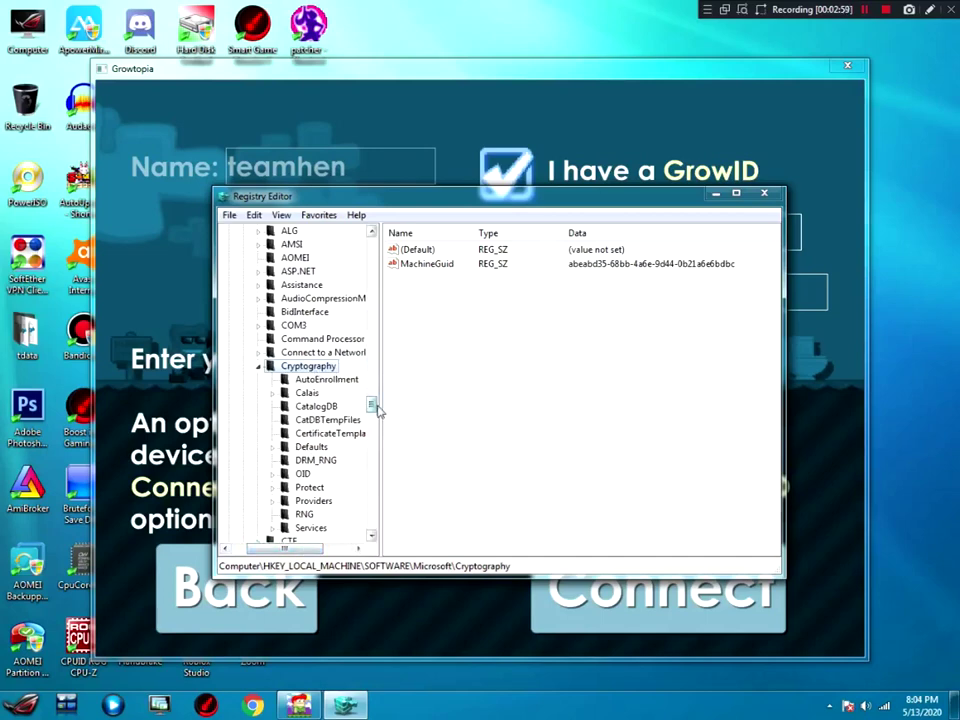
scroll(373, 405, down, 1)
scroll(371, 408, down, 6)
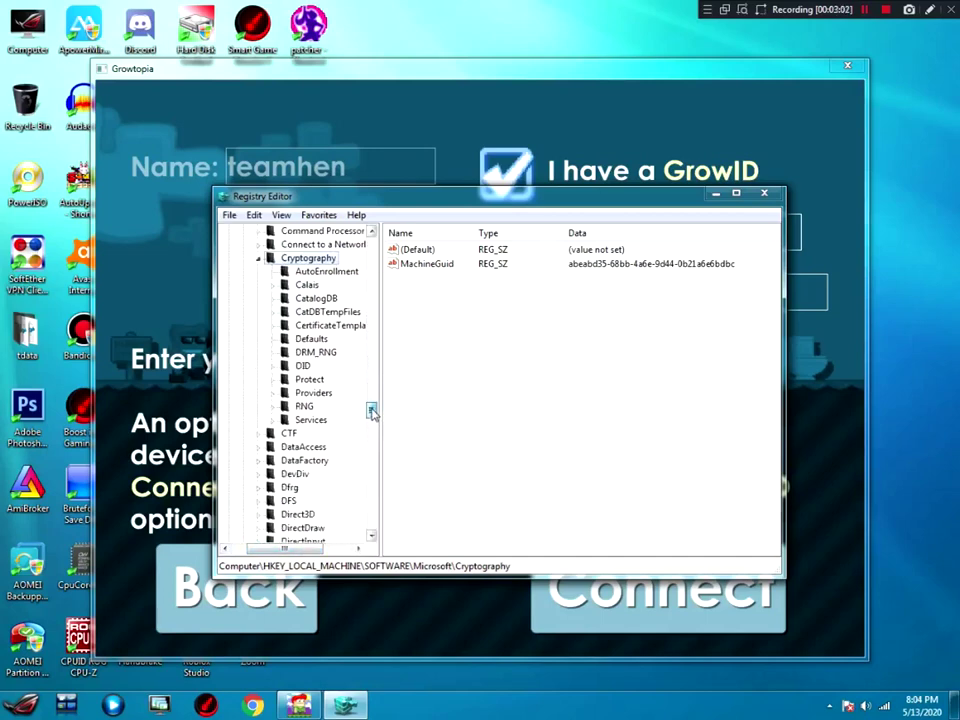
scroll(373, 408, up, 1)
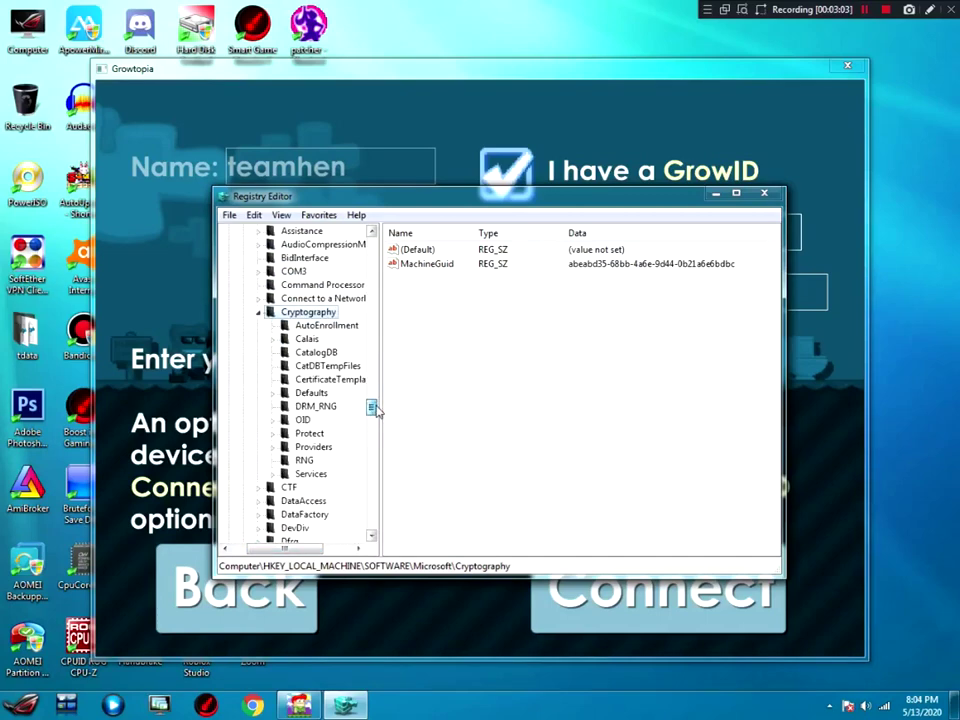
click(430, 264)
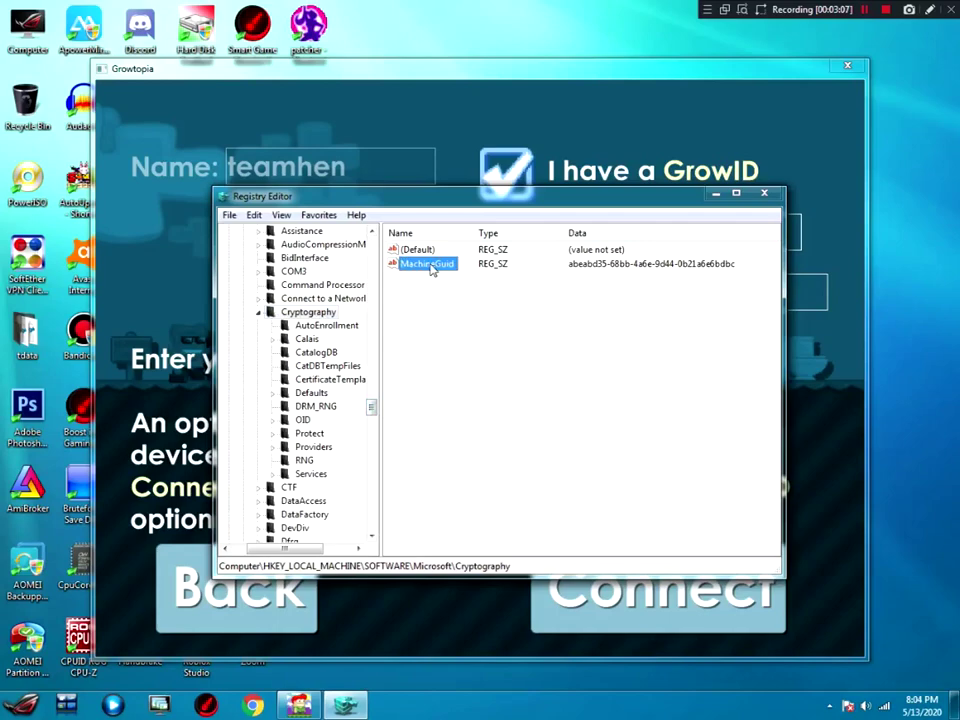
click(764, 193)
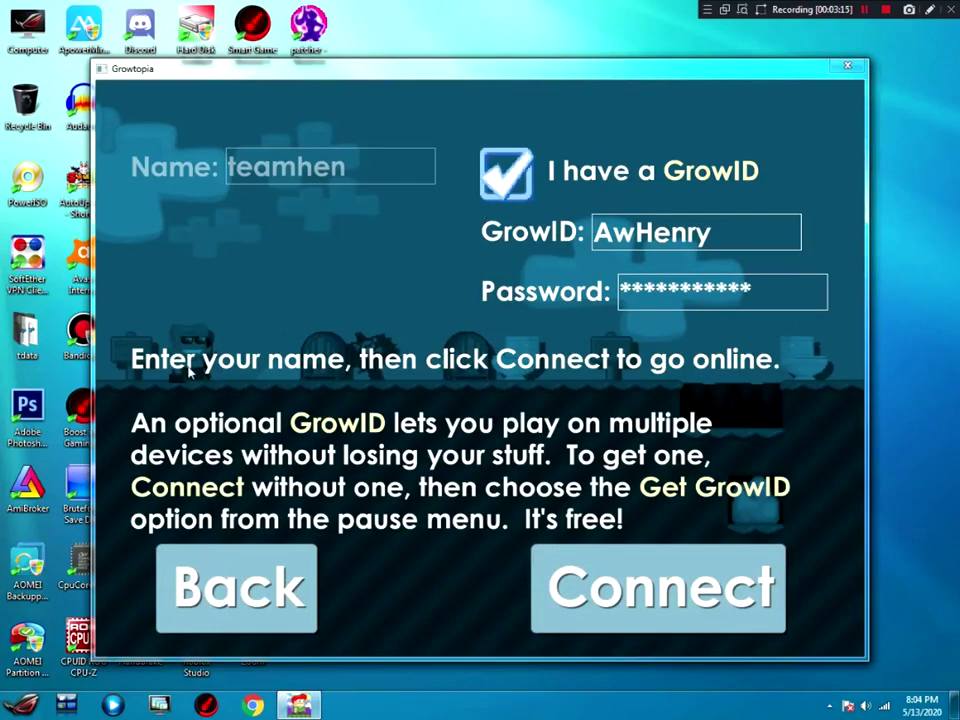
- Open SoftEther VPN Client Manager and show the commands available for its virtual network adapter list
double_click(33, 285)
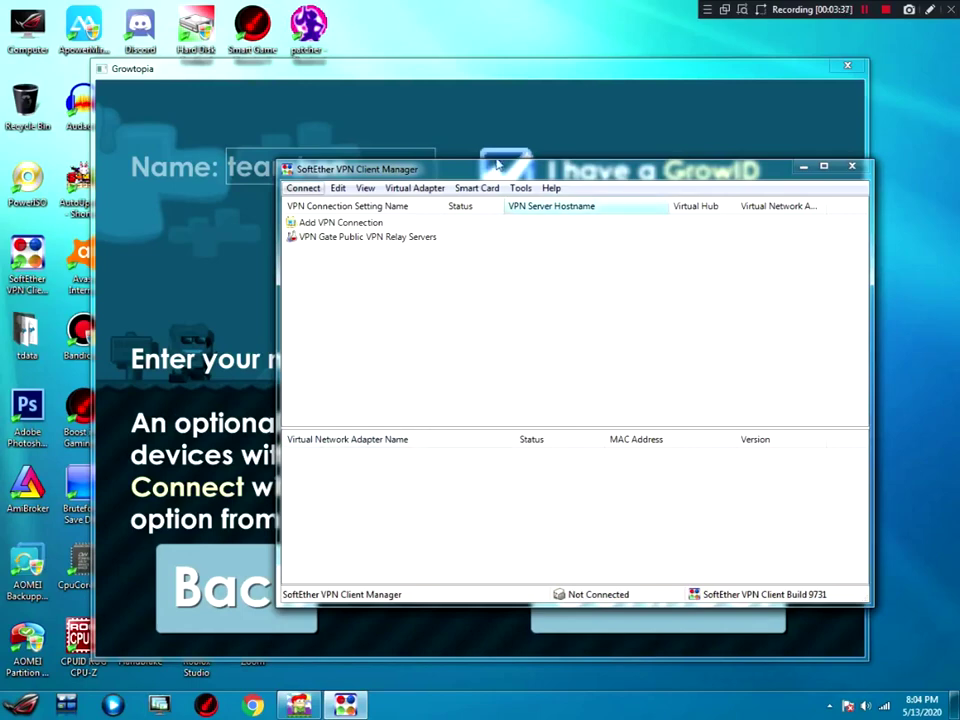
right_click(424, 494)
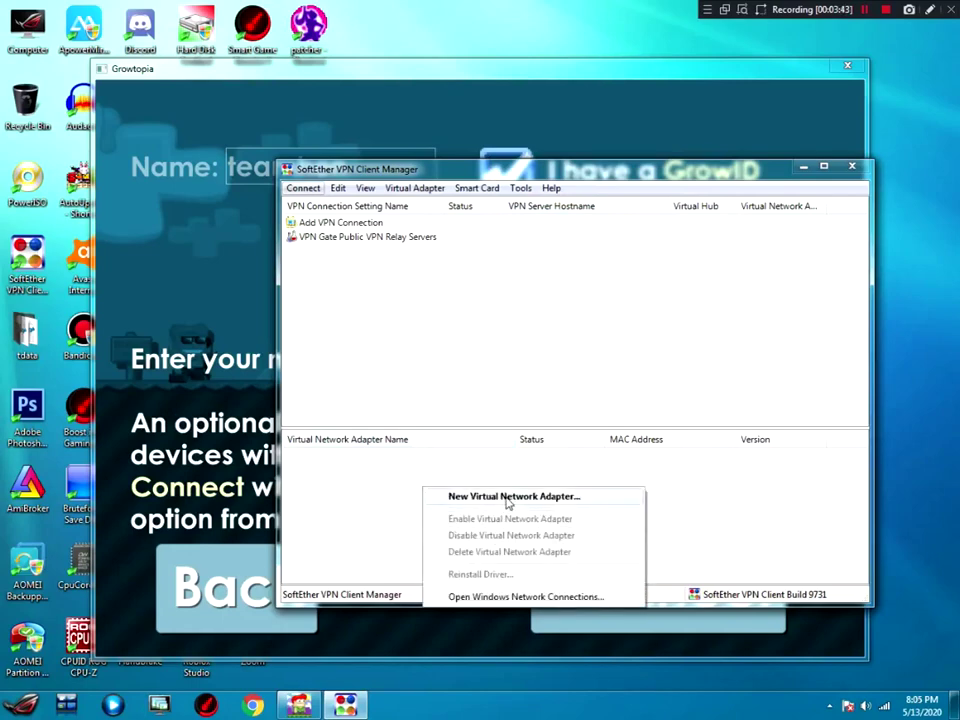
click(338, 510)
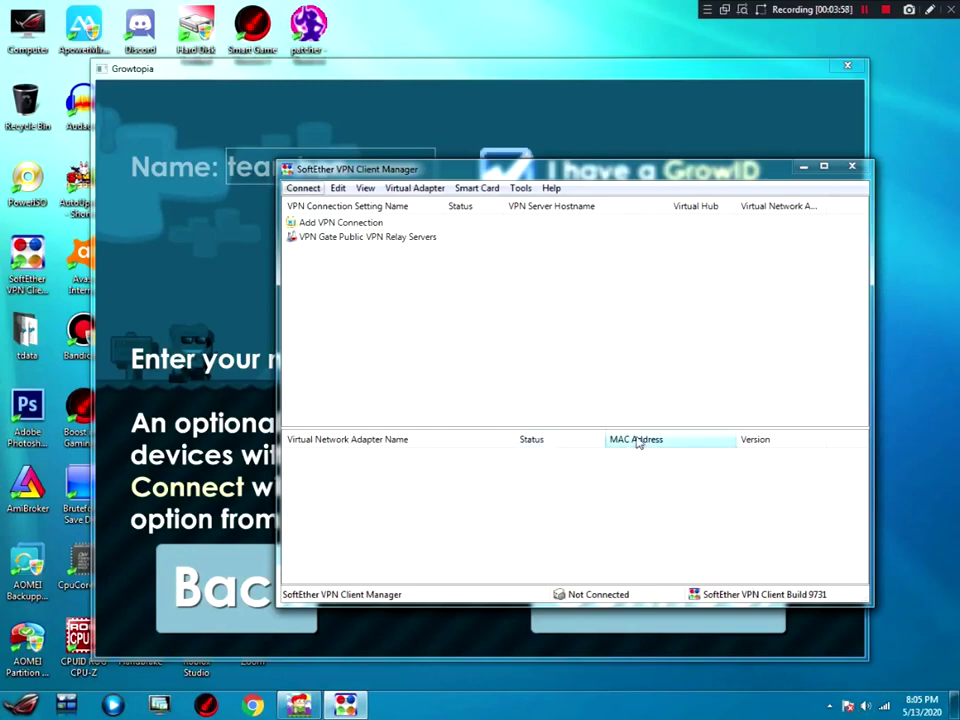
- Browse the servers in the VPN Gate Public VPN Relay Servers list, and close both the list and the VPN Client Manager
click(350, 225)
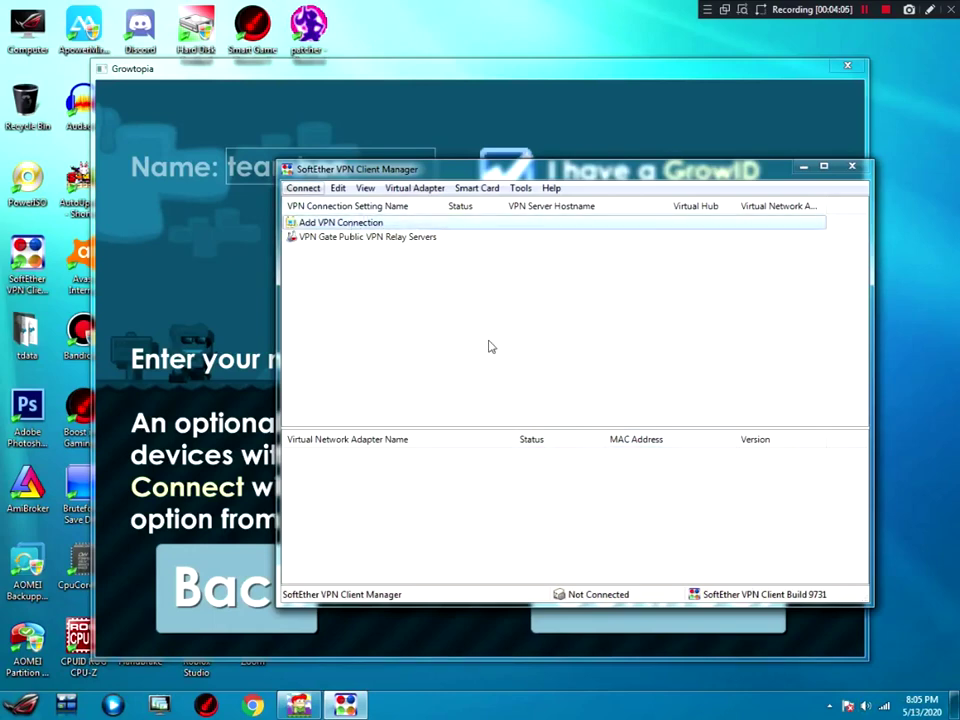
click(361, 245)
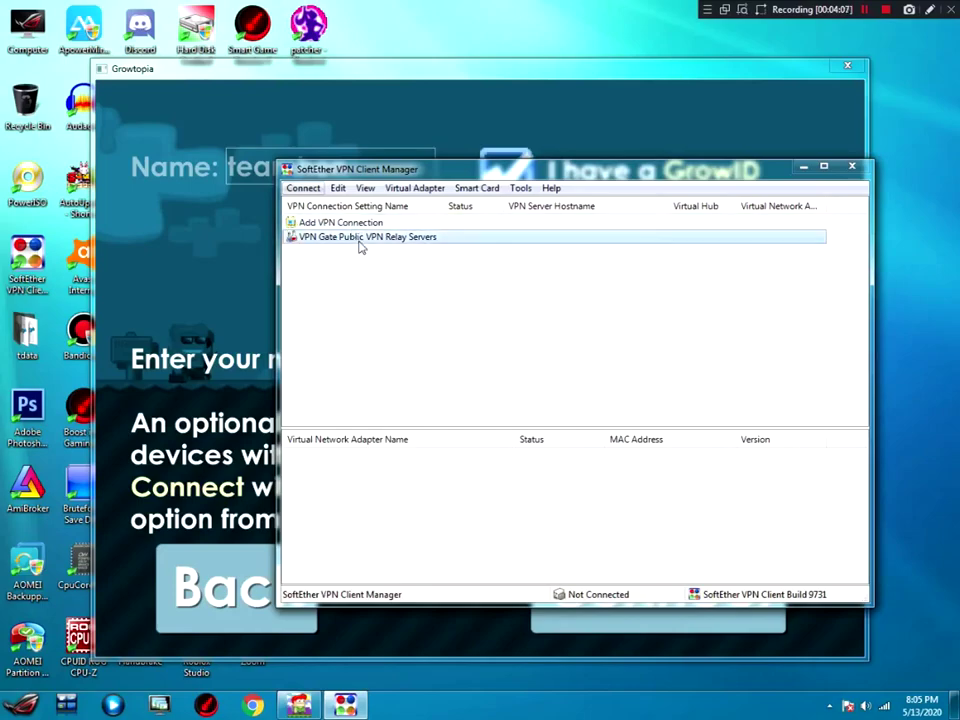
double_click(361, 240)
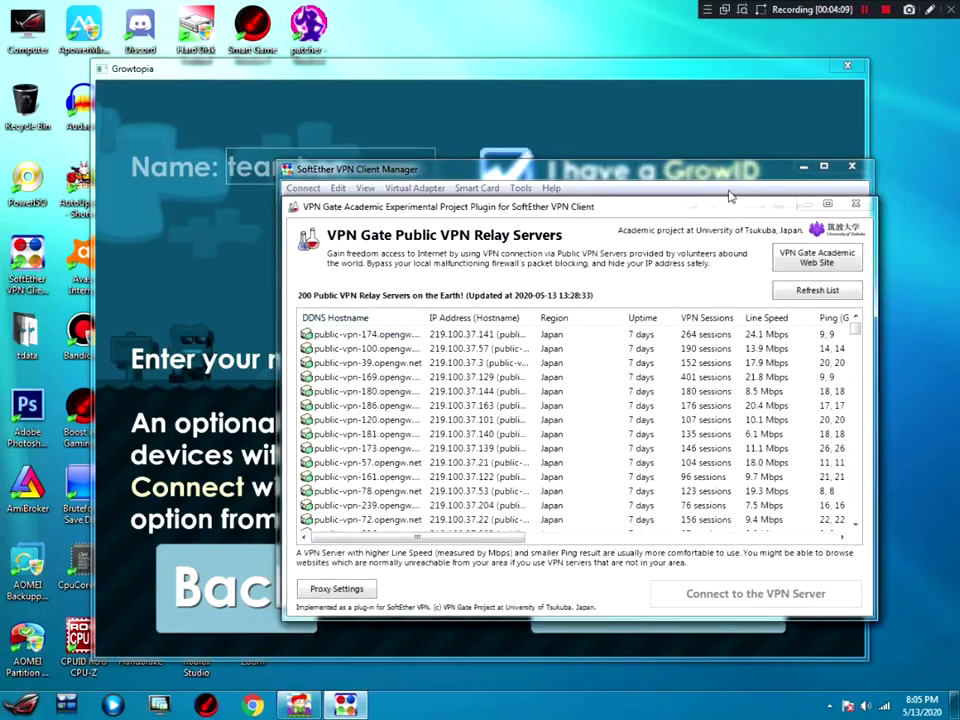
drag(408, 206, 378, 298)
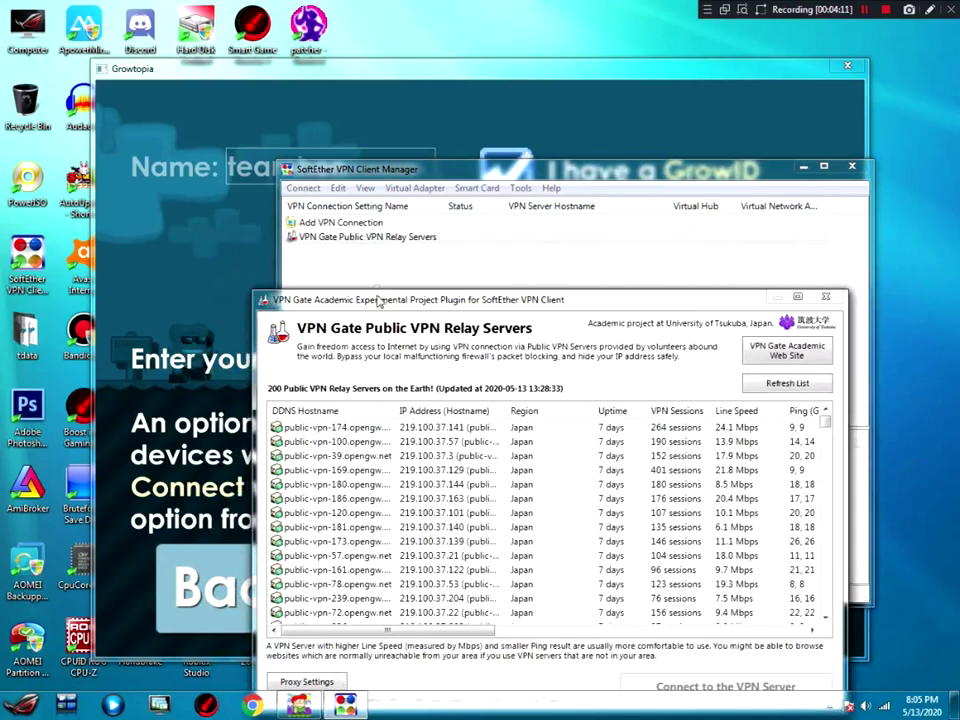
drag(406, 308, 420, 275)
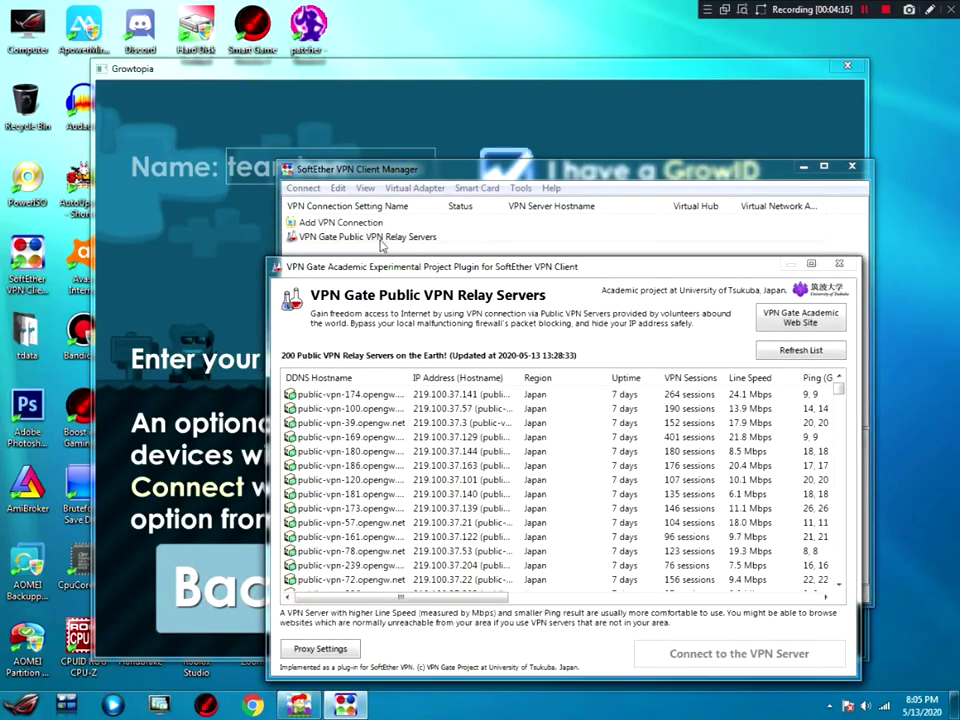
drag(841, 392, 842, 432)
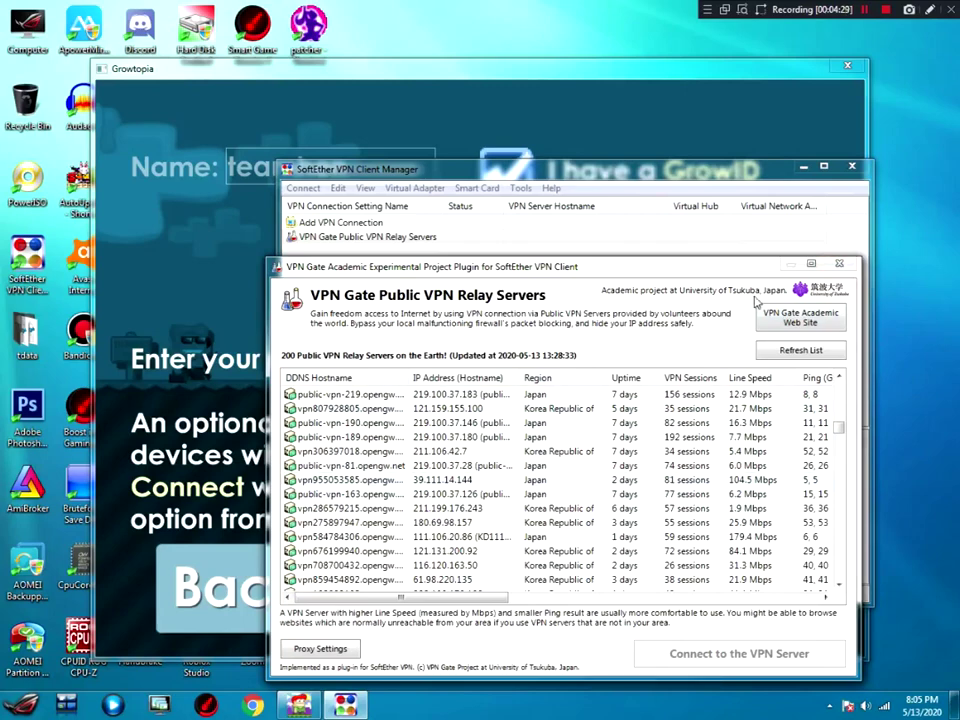
click(839, 263)
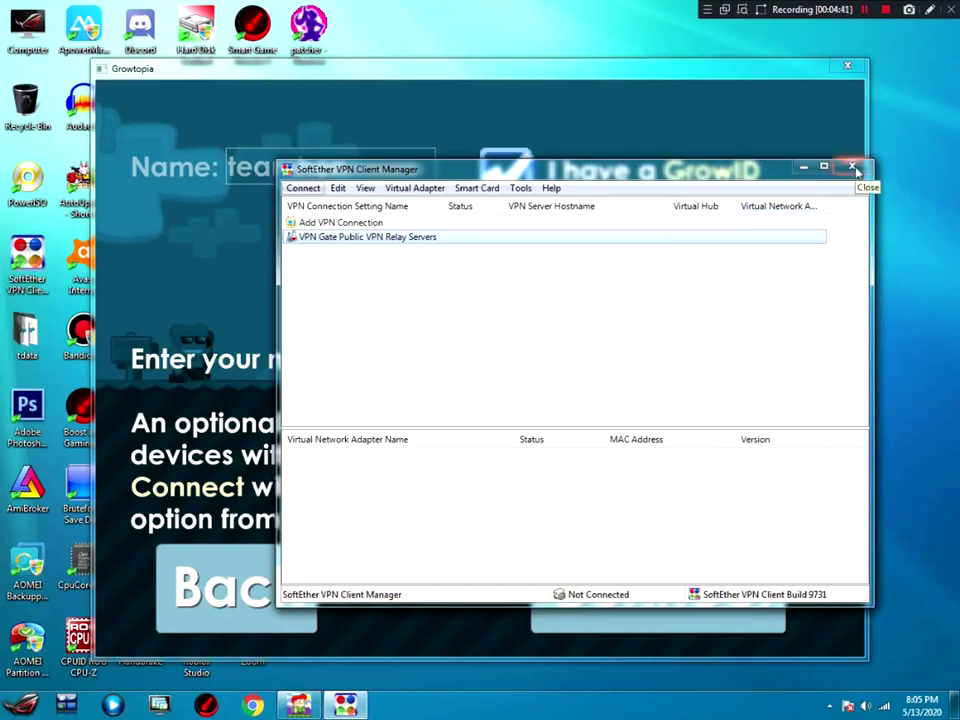
click(465, 315)
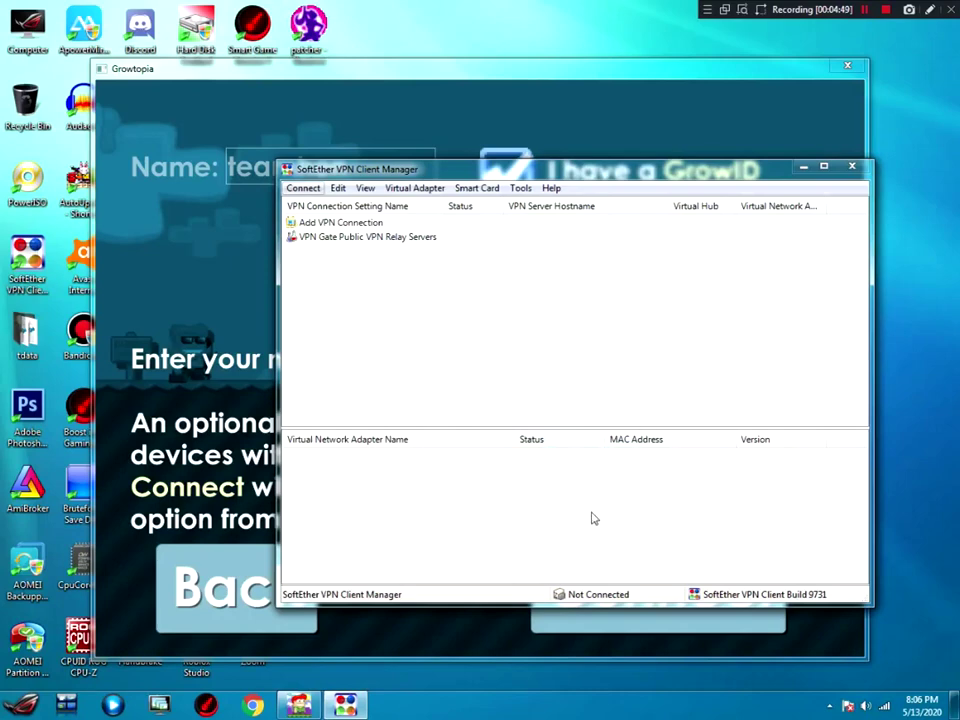
click(855, 165)
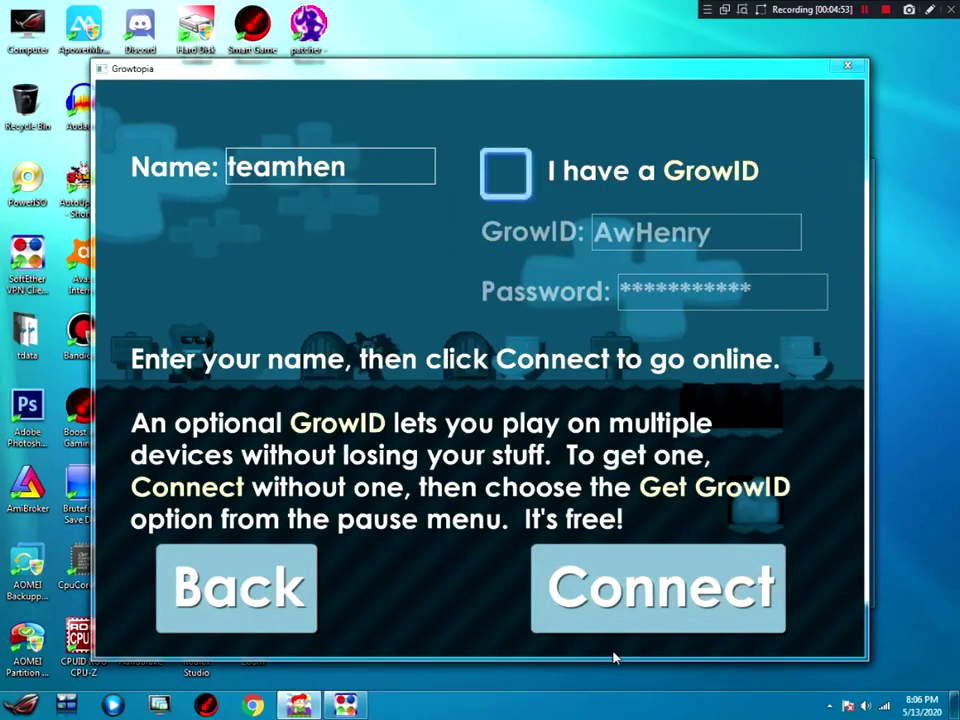
- Connect to Growtopia with the saved GrowID, dismiss the Growtopia Gazette, and return to the login screen
click(506, 172)
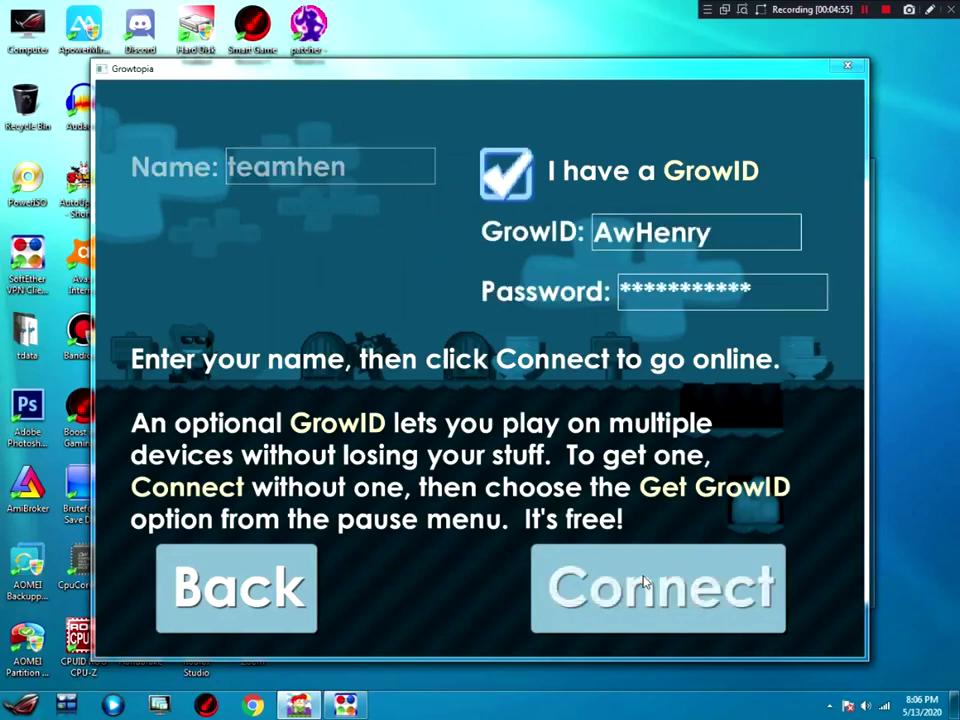
click(643, 583)
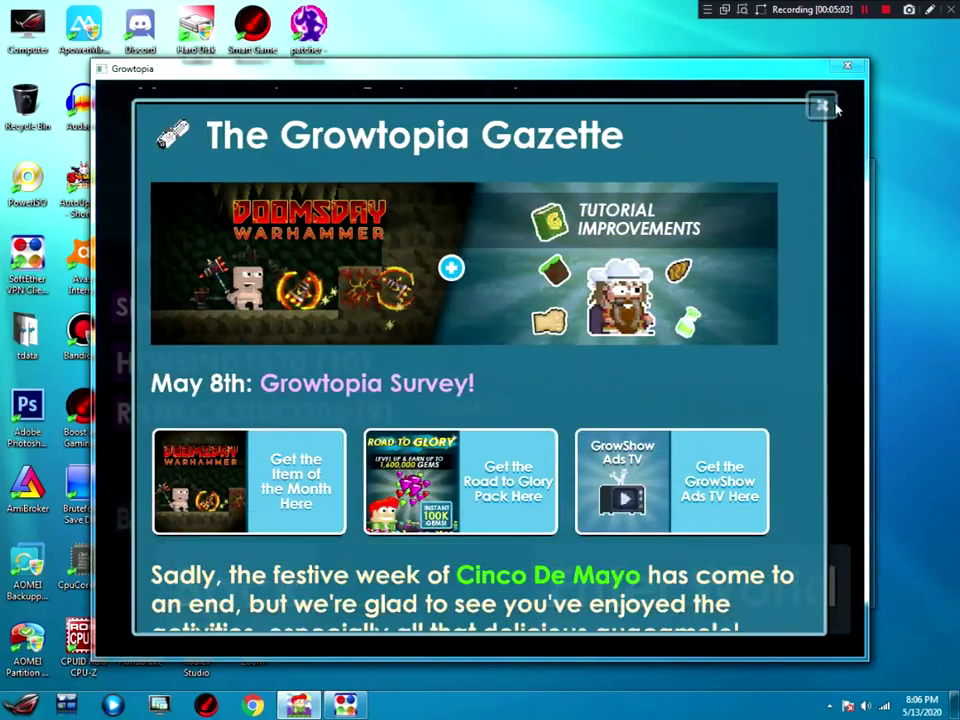
click(834, 107)
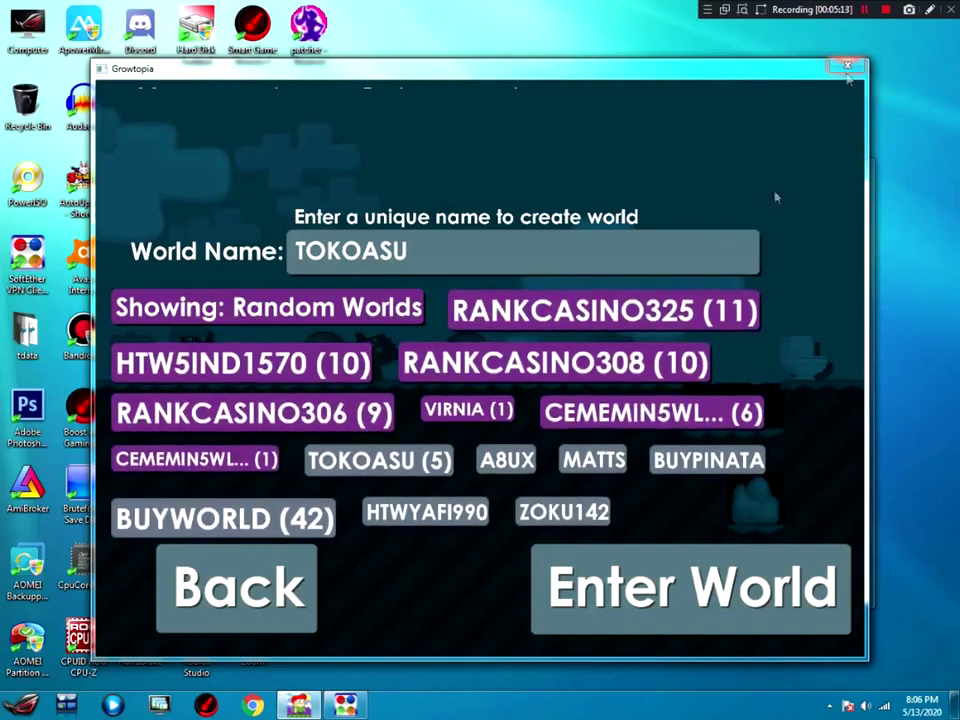
click(240, 580)
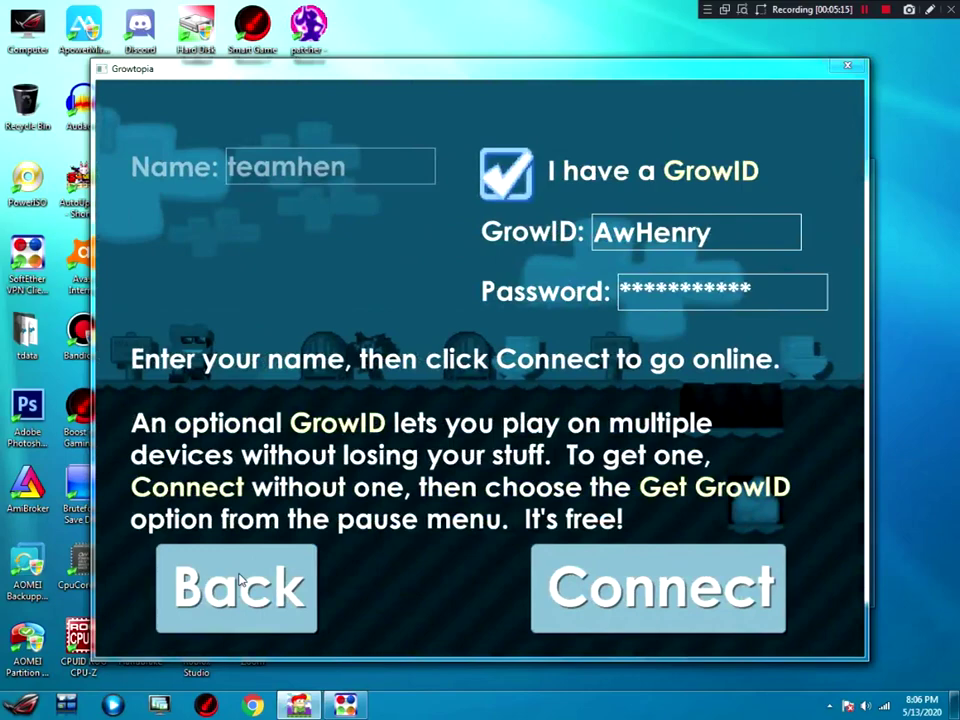
- Connect to Growtopia without a GrowID and start Crazy Jim's tutorial
click(508, 174)
click(612, 600)
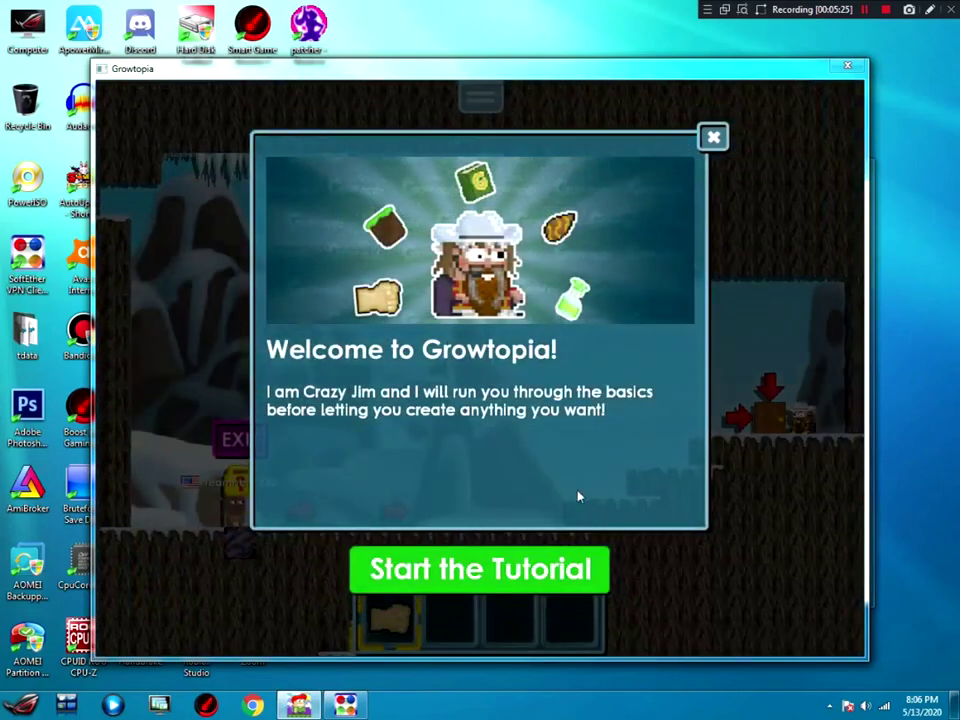
click(471, 571)
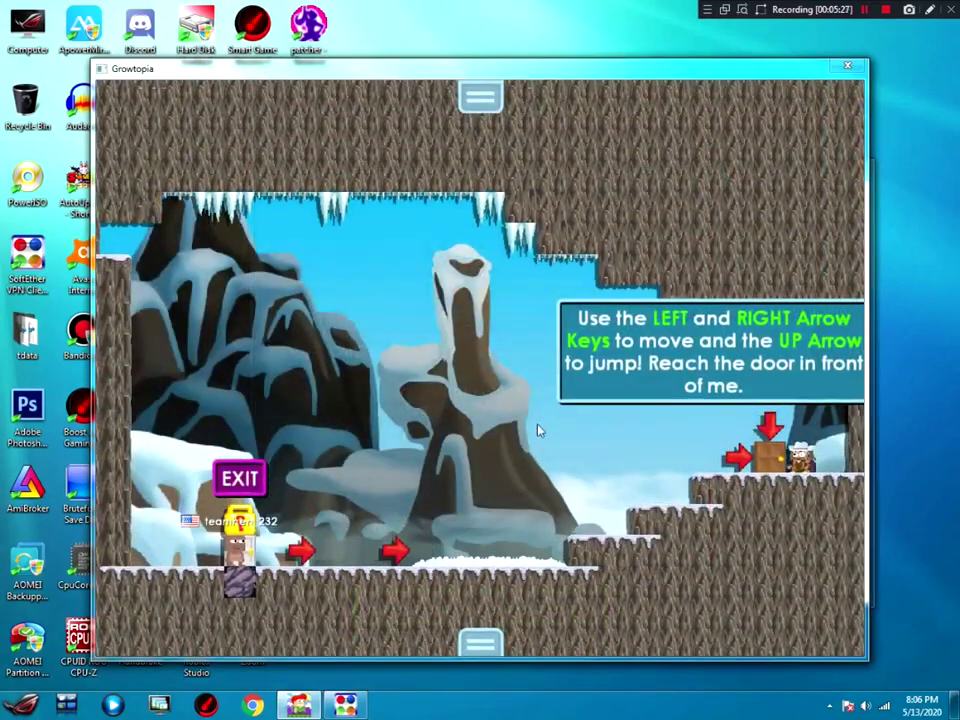
- Move the character across the snowy ledges to the wooden door in front of Crazy Jim and enter it
key(Right)
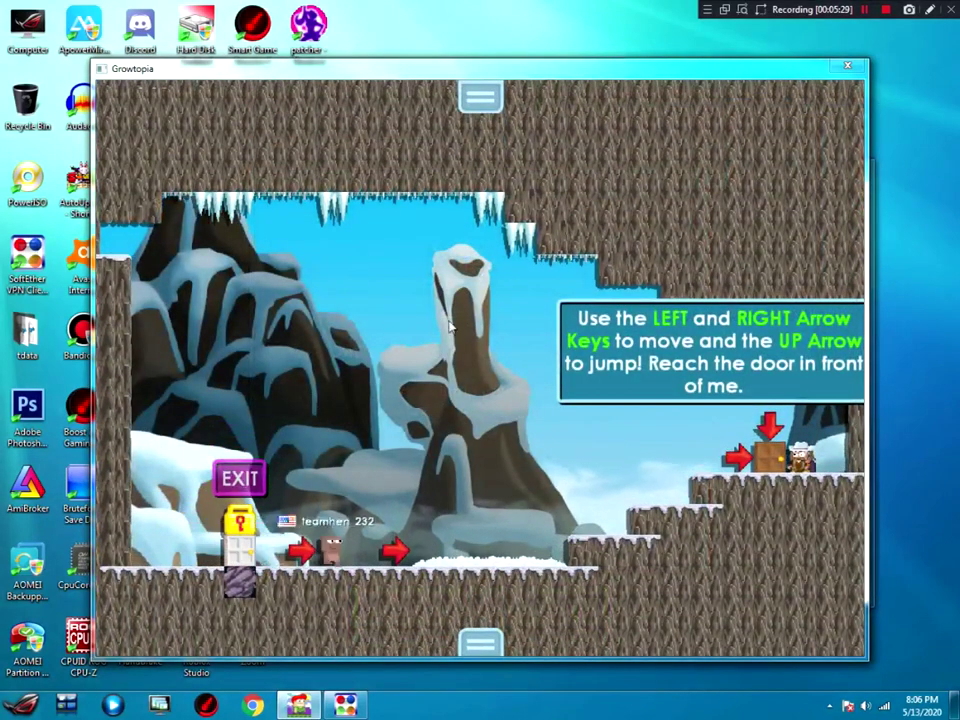
key(Up)
key(Right)
key(Up)
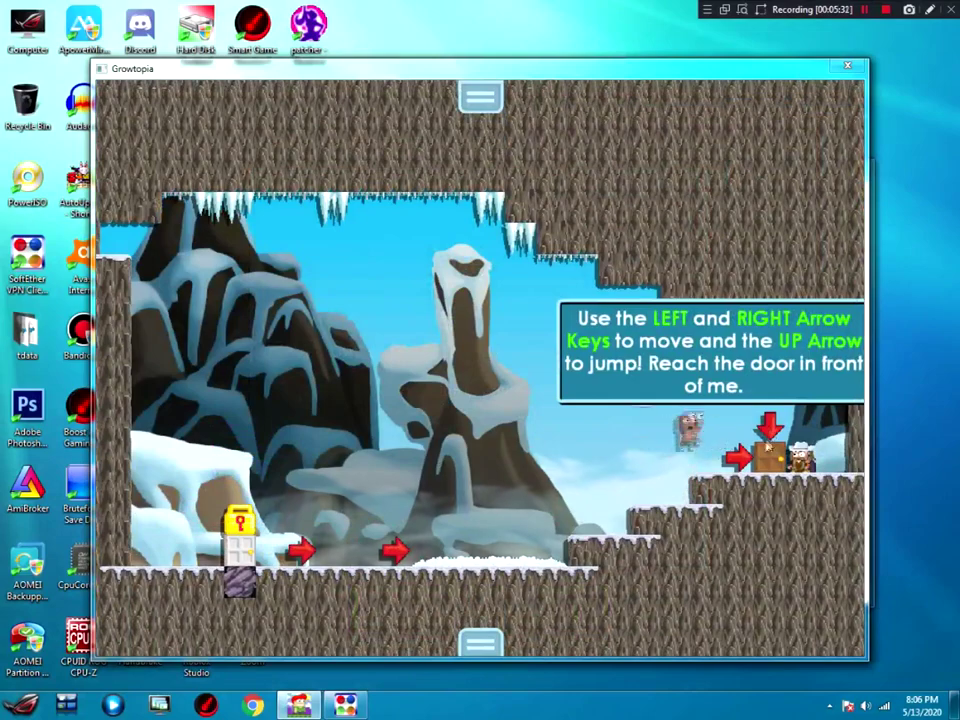
click(772, 457)
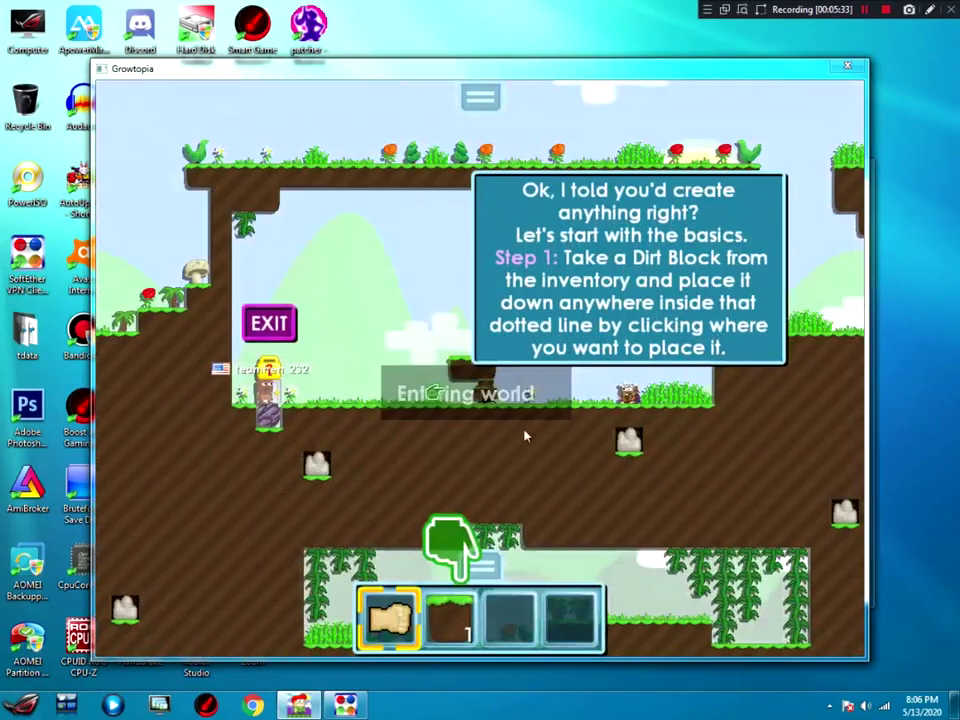
- Place the Dirt block from the inventory inside the dotted outline and destroy it with the fist
click(450, 617)
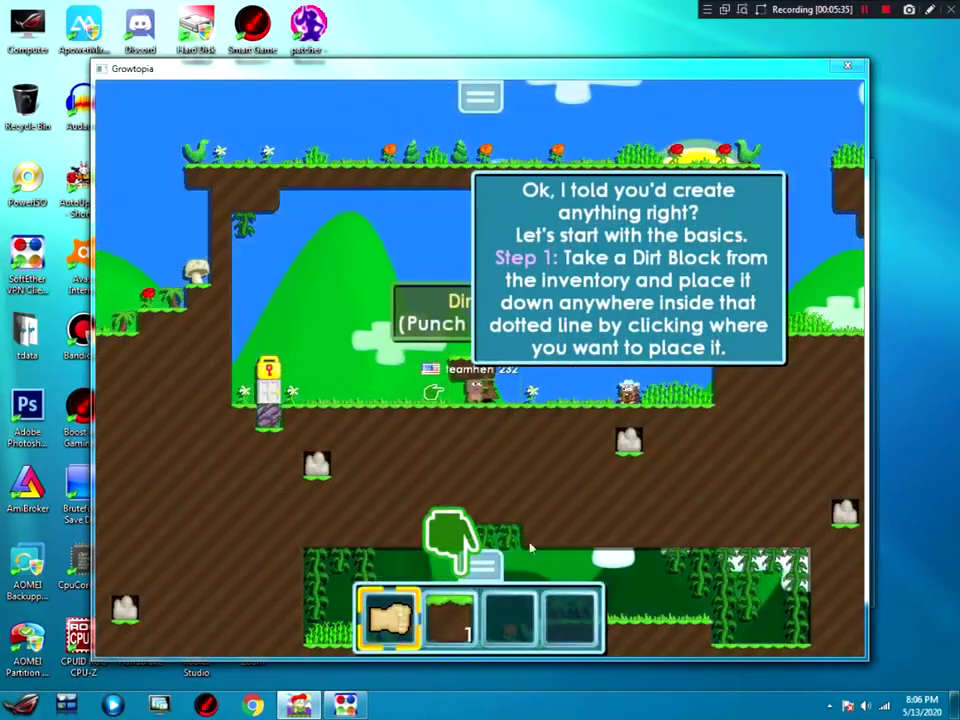
key(Right)
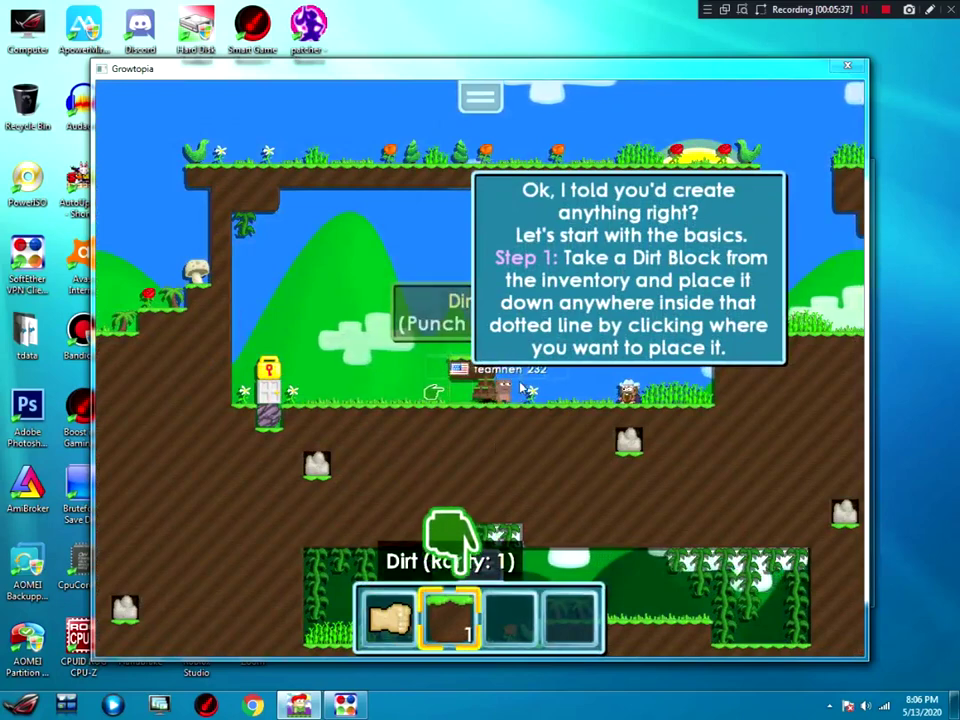
key(Left)
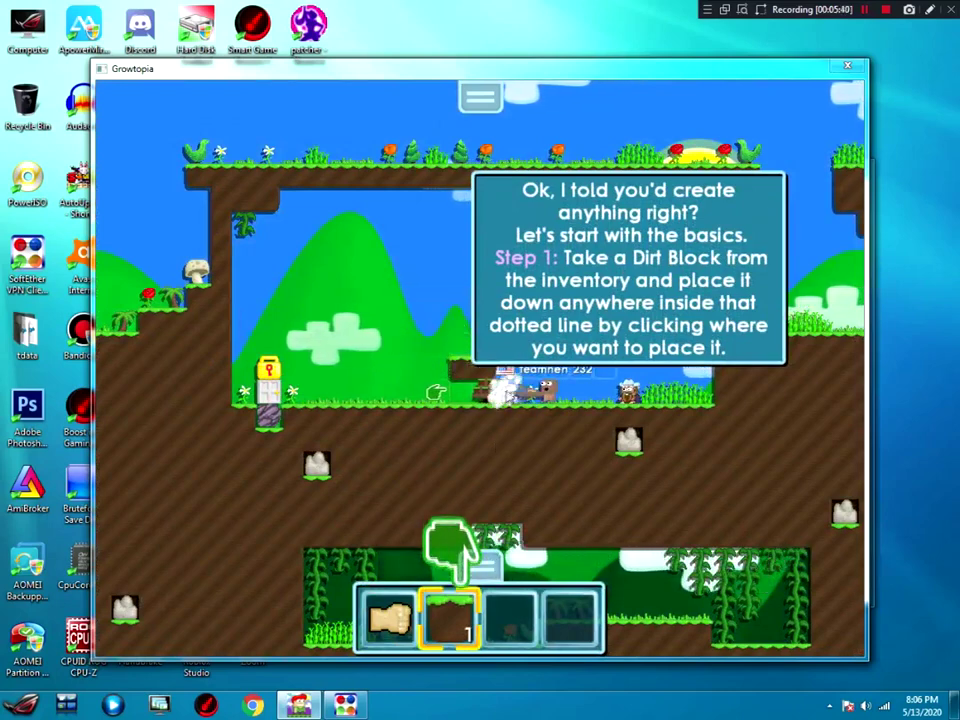
click(460, 370)
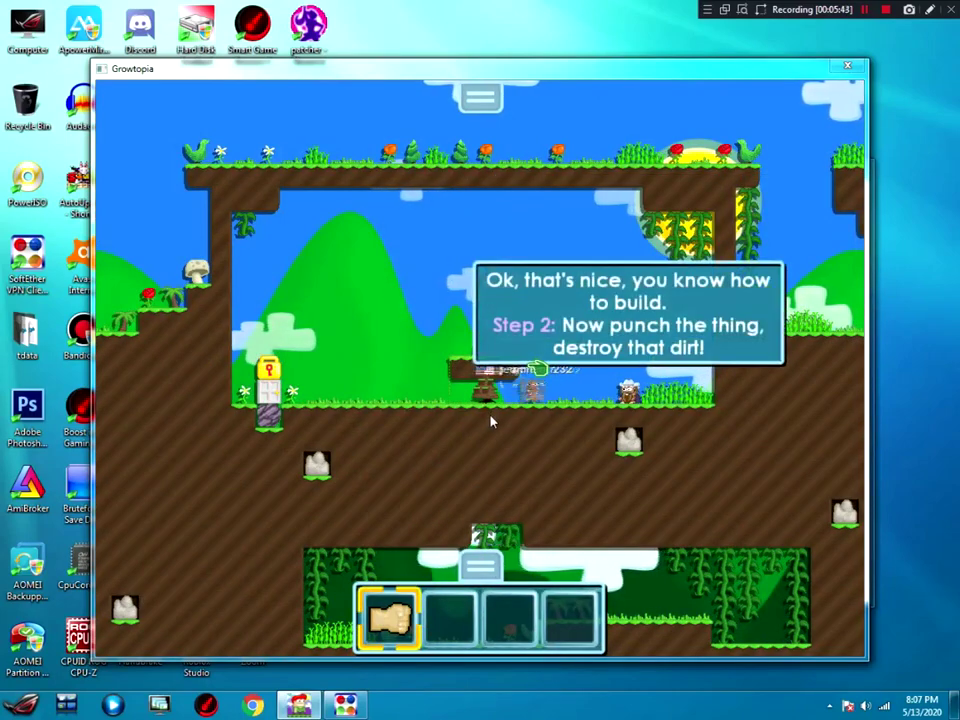
click(508, 376)
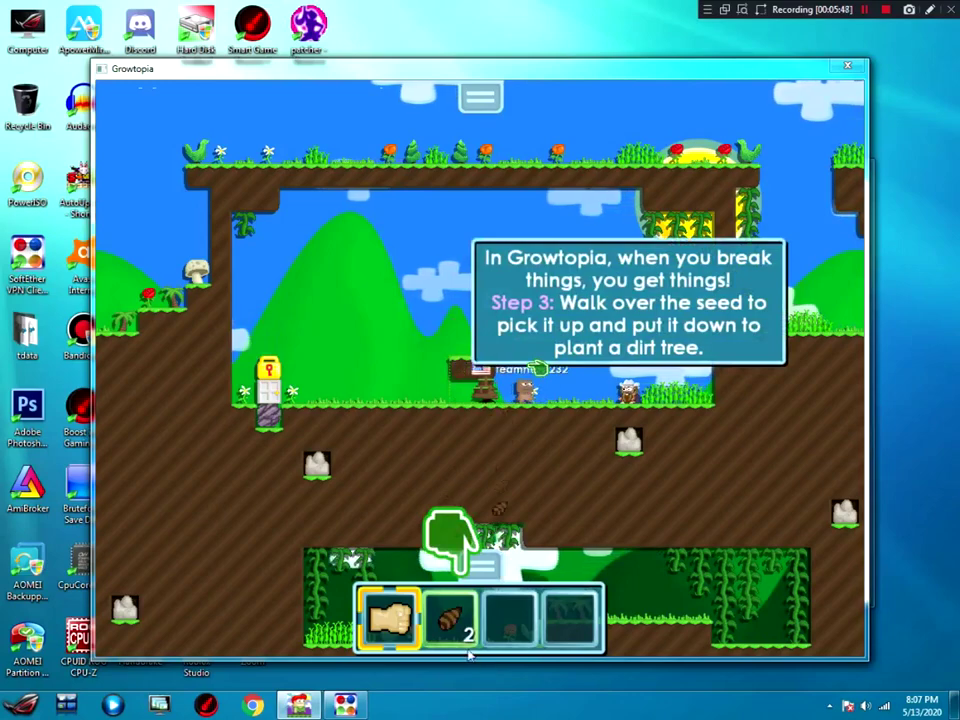
- Plant a Dirt Seed beside the character, grow it with Grow Spray Fertilizer, and harvest the tree
click(508, 392)
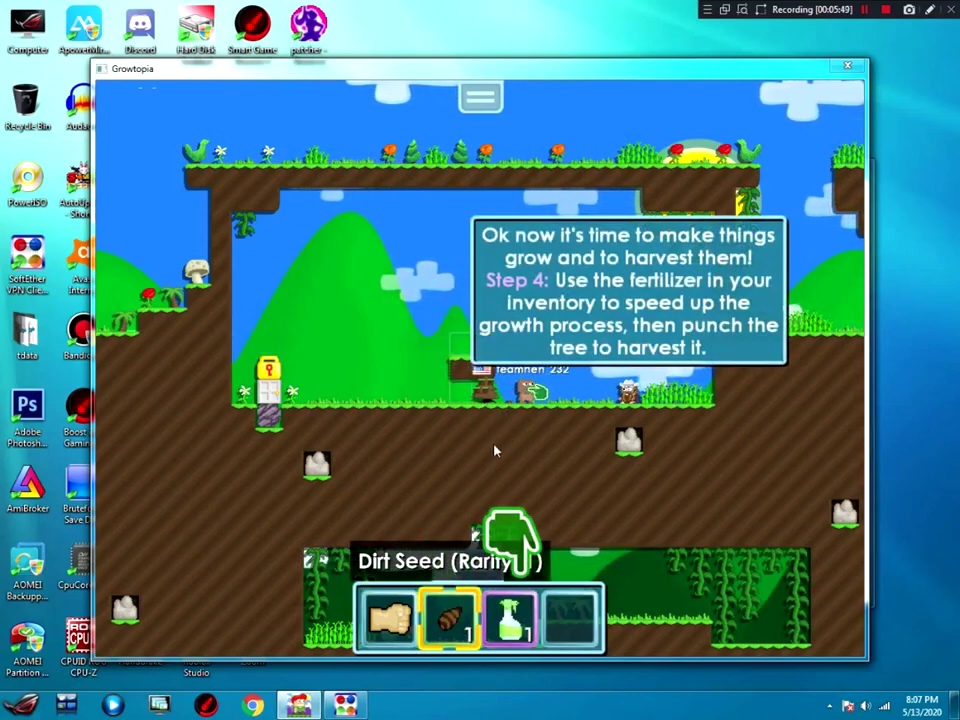
click(508, 395)
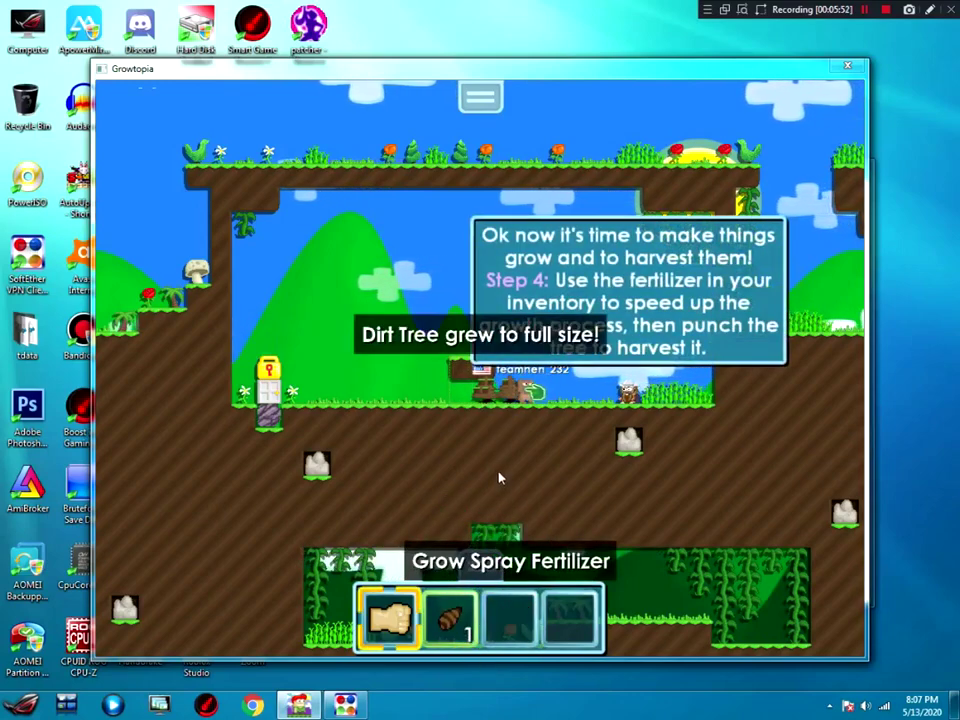
click(490, 388)
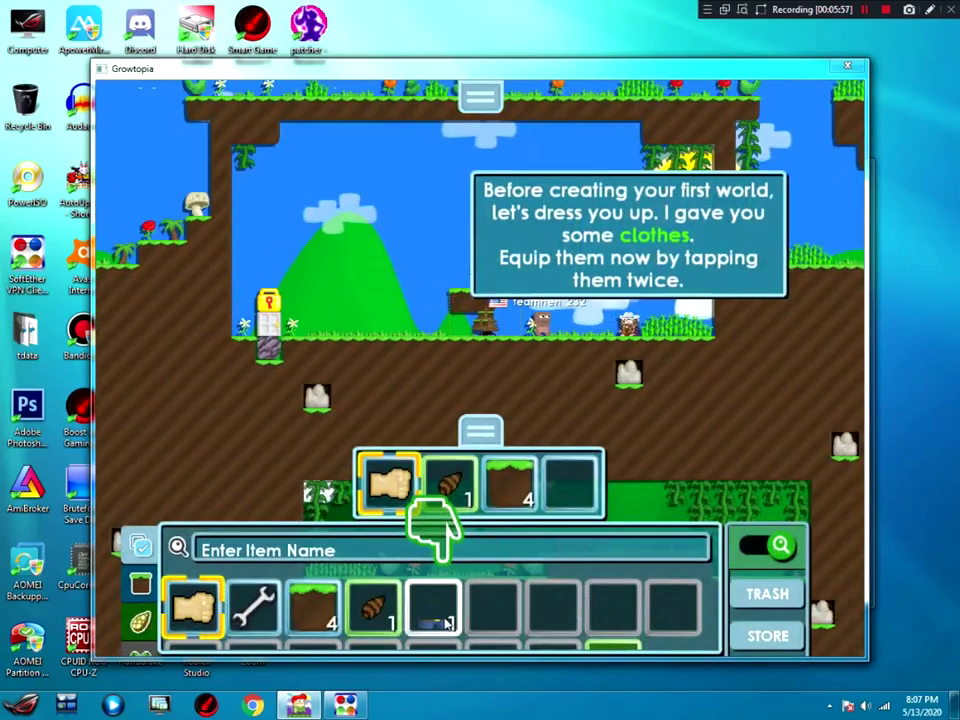
- Equip the Jeans on the character and exit the tutorial world
double_click(435, 610)
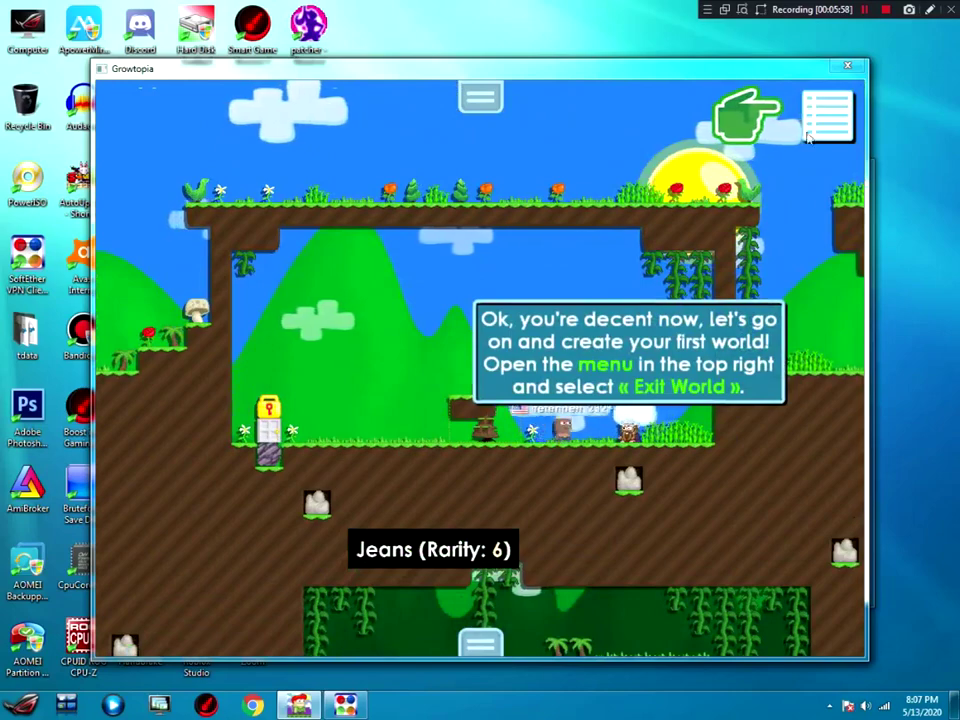
click(808, 138)
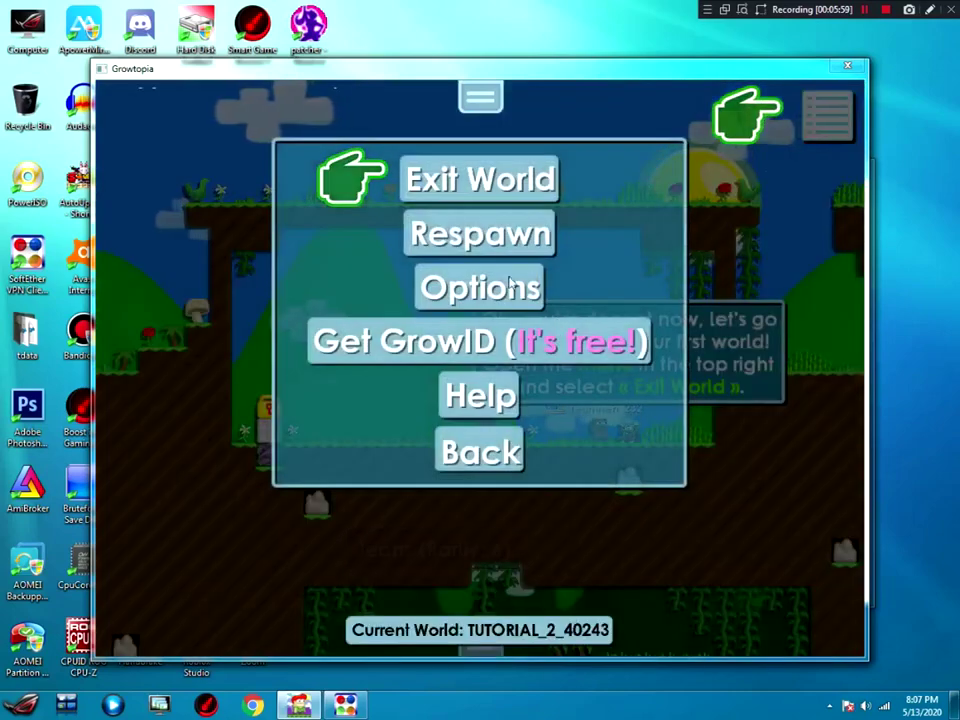
click(478, 178)
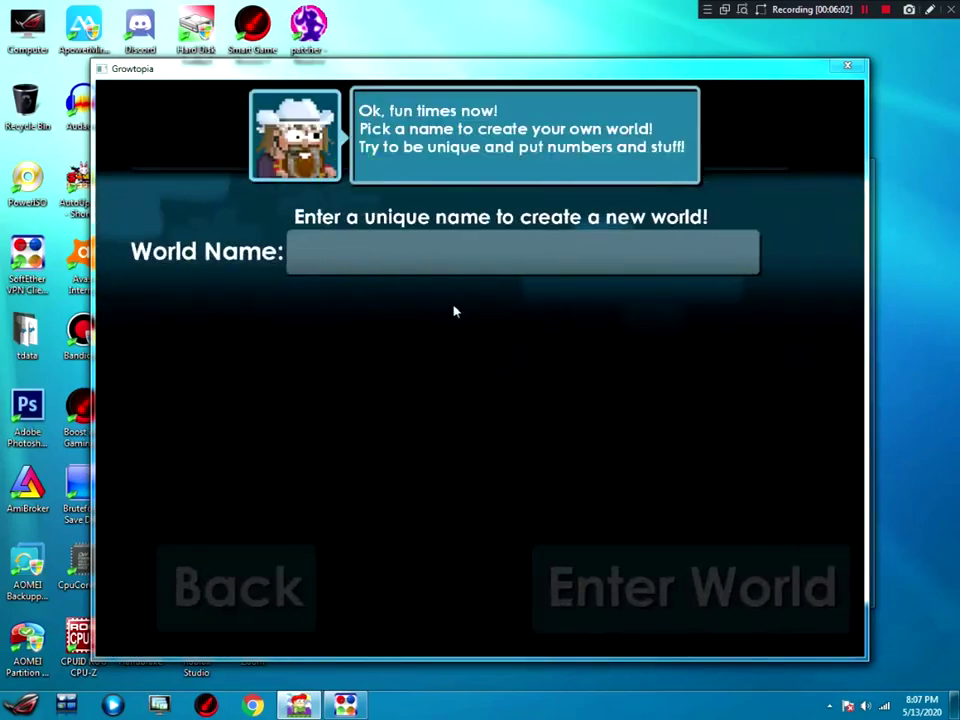
- Enter "minide" as the name of the new world to create
click(437, 258)
text(a)
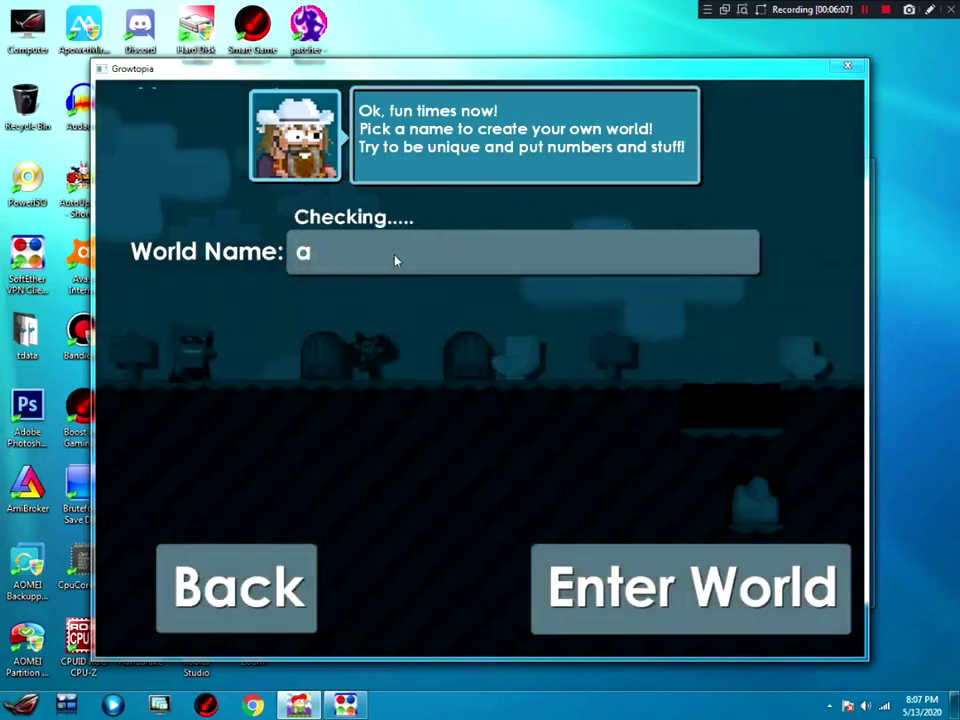
key(BackSpace)
text(minide)
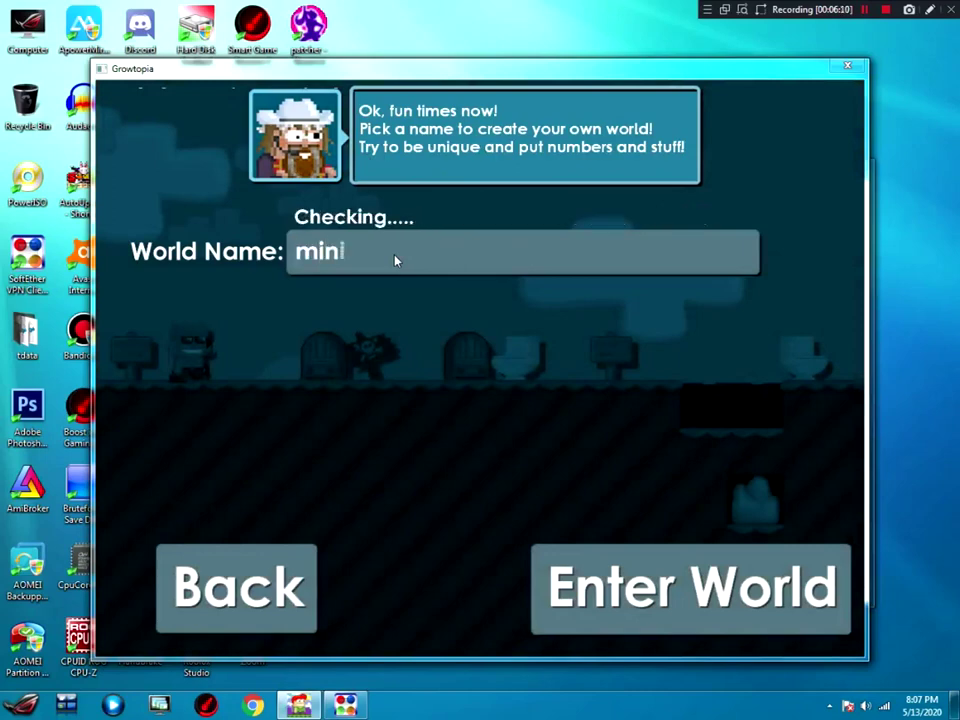